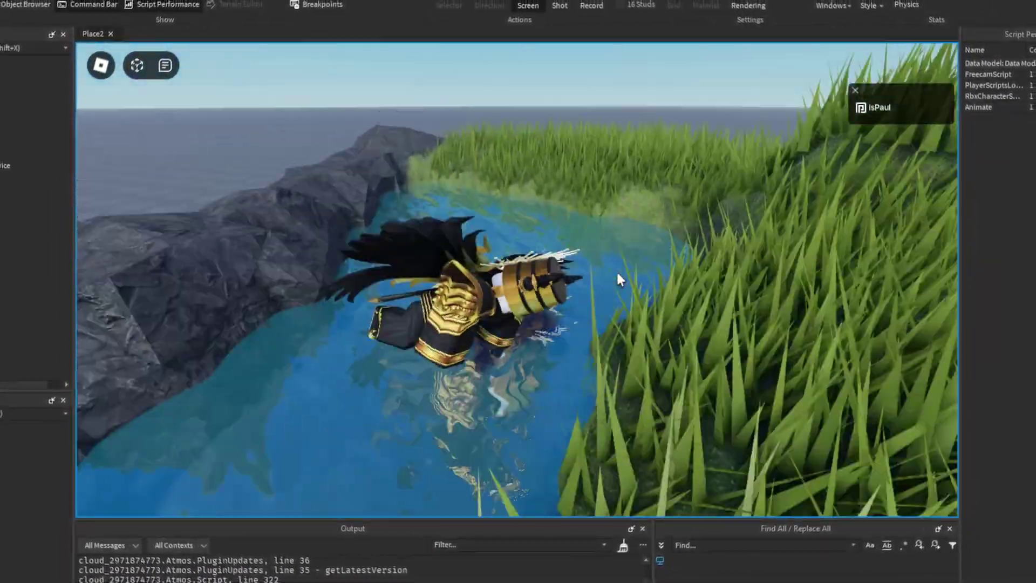
- Move the character through the grass-lined pond in the playtest and inspect the water from above and below the surface
key(s)
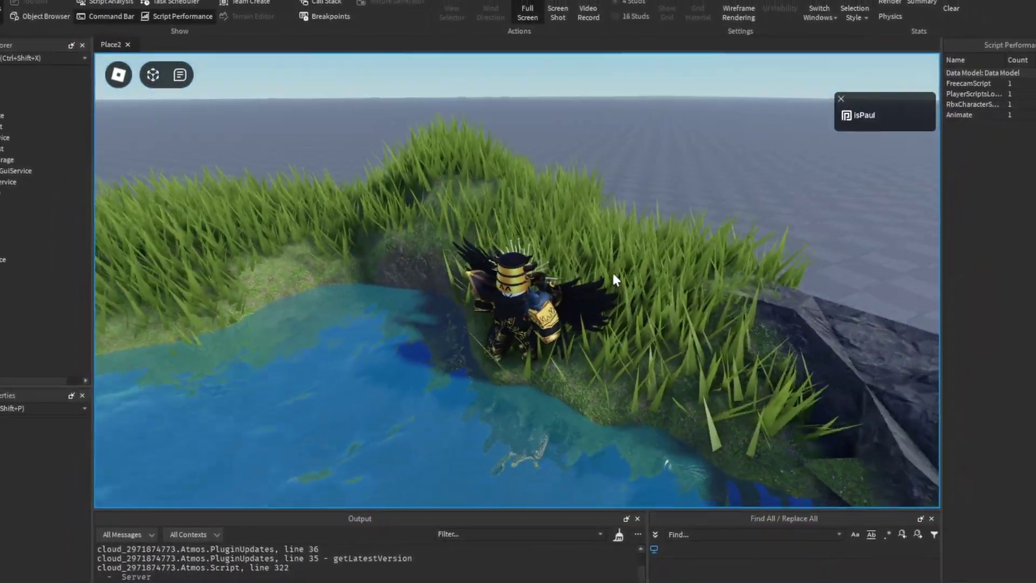
key(s)
scroll(610, 274, up, 3)
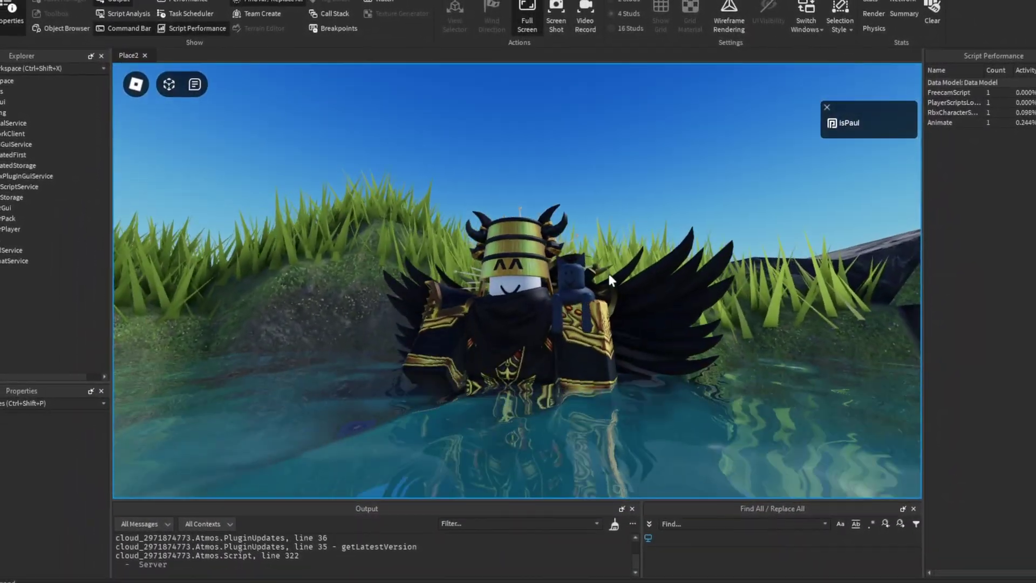
key(s)
scroll(606, 275, down, 3)
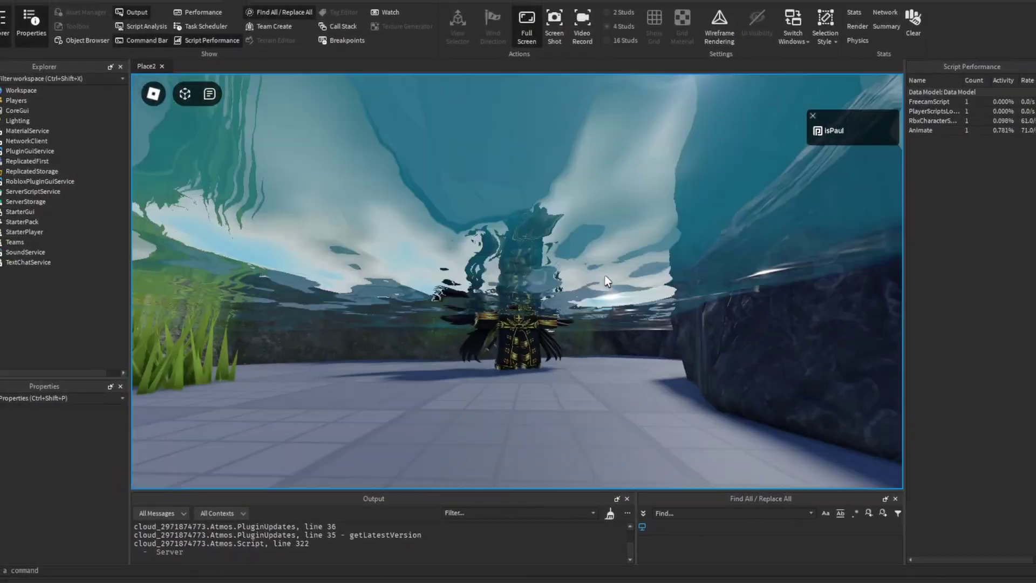
key(w)
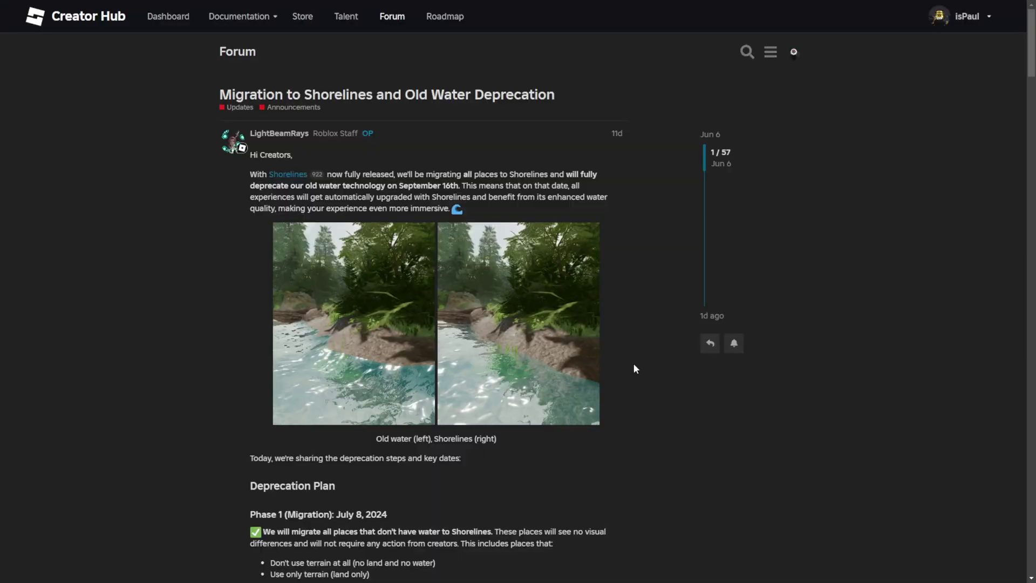
- Switch to the forum post "Migration to Shorelines and Old Water Deprecation" and compare its old water and Shorelines images
scroll(634, 368, down, 1)
scroll(633, 371, up, 1)
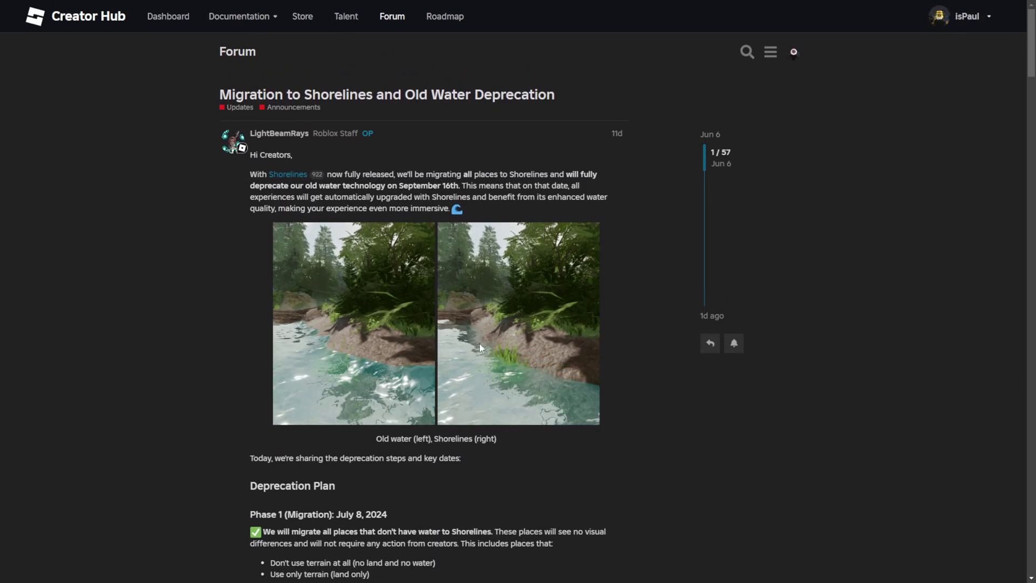
drag(218, 95, 375, 91)
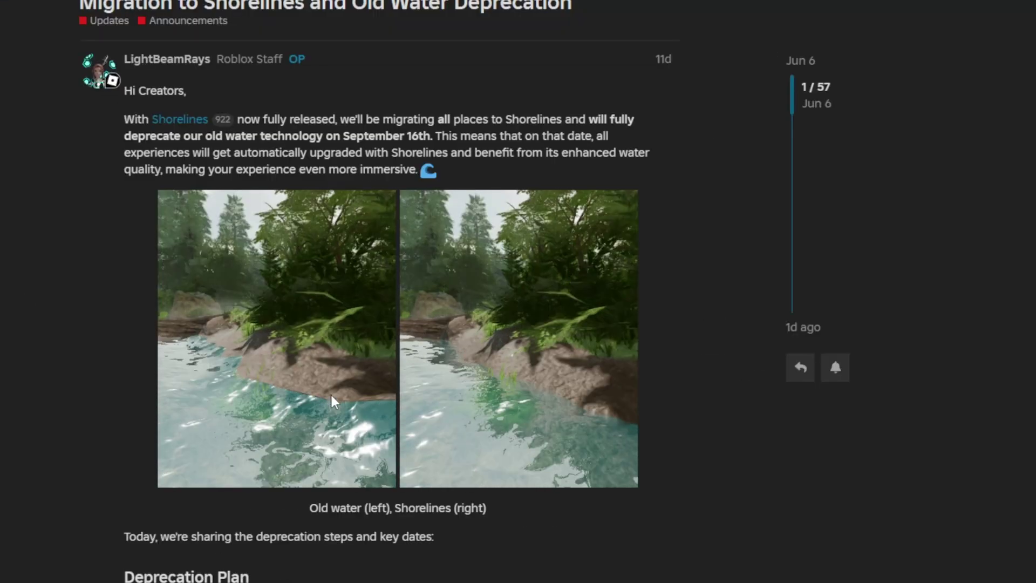
drag(306, 508, 401, 517)
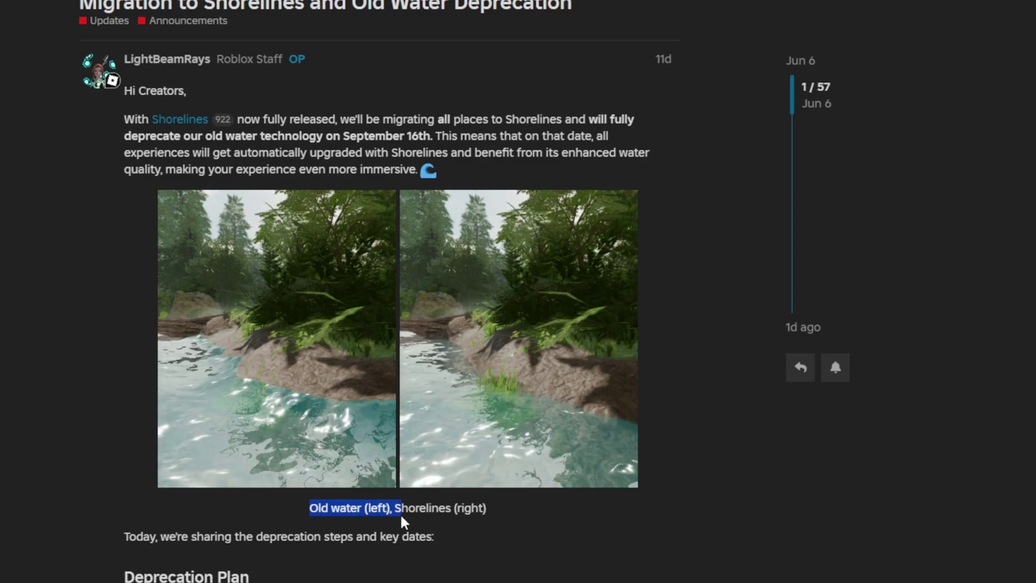
click(395, 507)
double_click(399, 507)
click(474, 525)
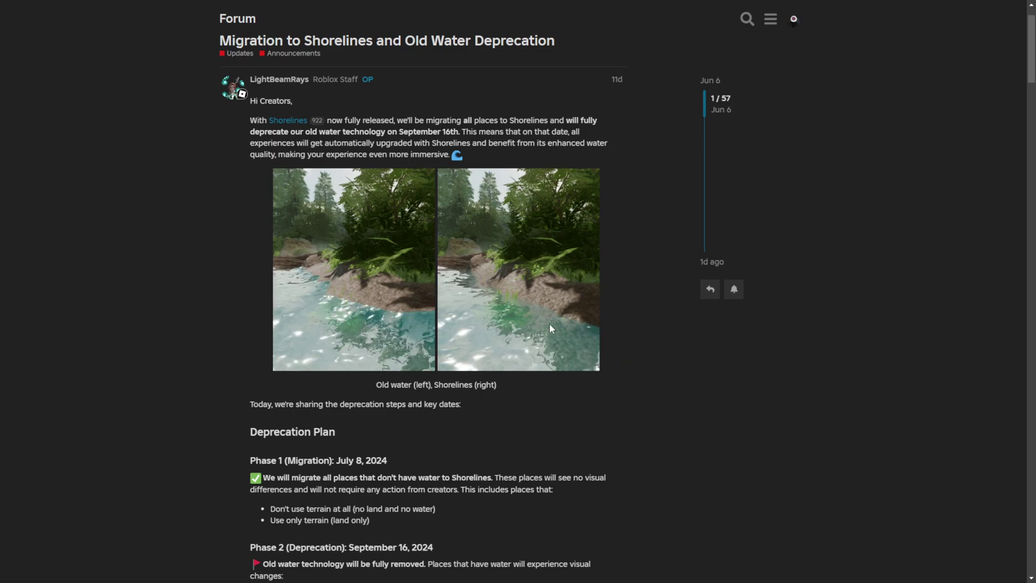
- Read the post's opening paragraph about migrating places to Shorelines and deprecating the old water technology
scroll(302, 244, down, 1)
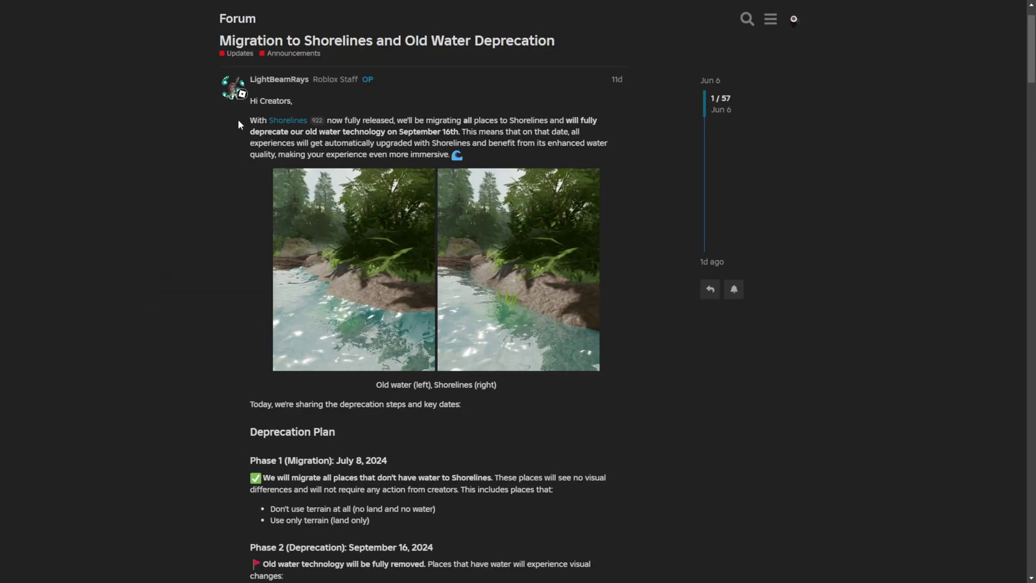
drag(249, 122, 469, 128)
click(392, 132)
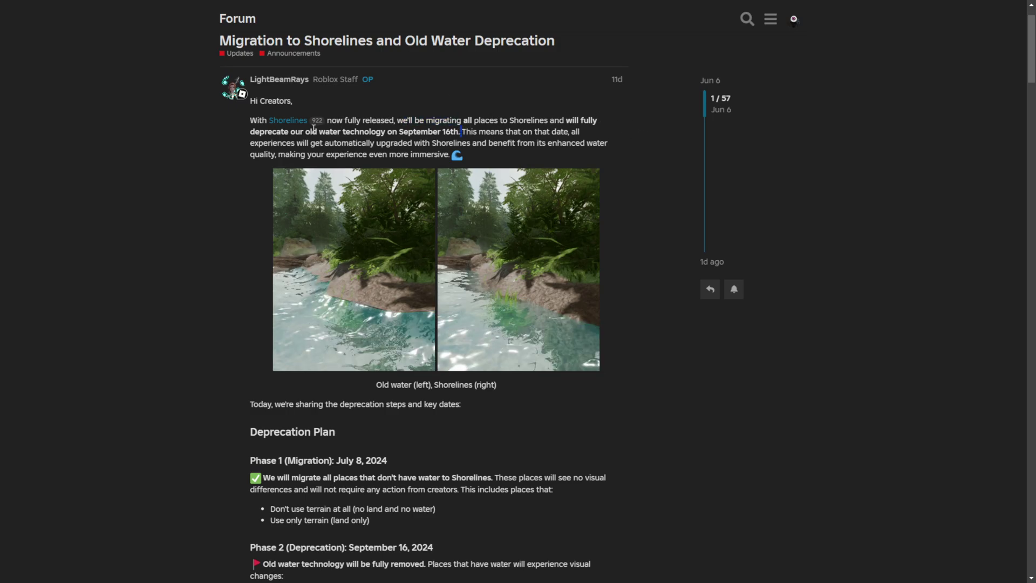
drag(296, 131, 360, 133)
click(389, 139)
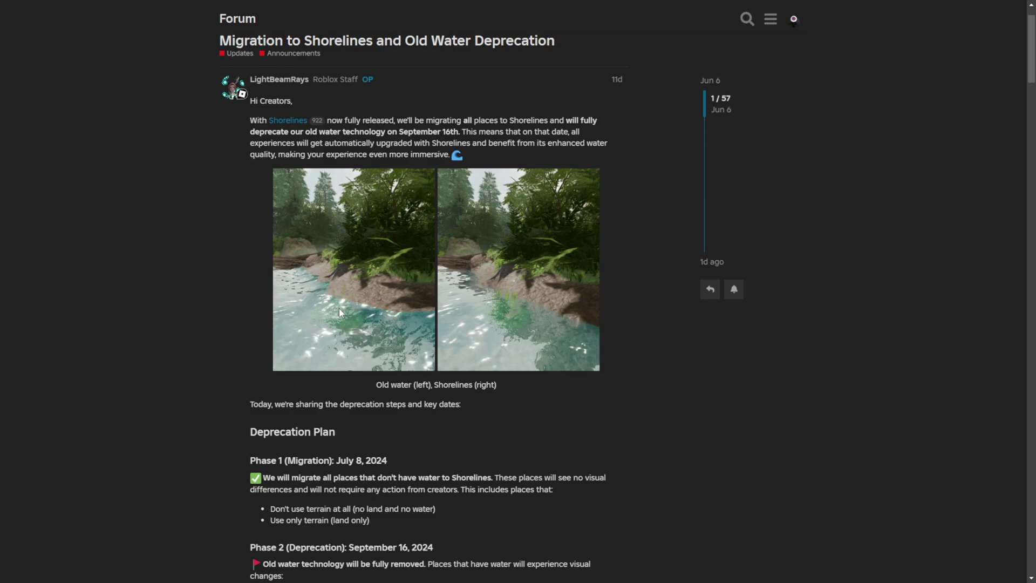
- Read both phases of the Deprecation Plan, including the notes on places that use water voxels
scroll(330, 312, down, 5)
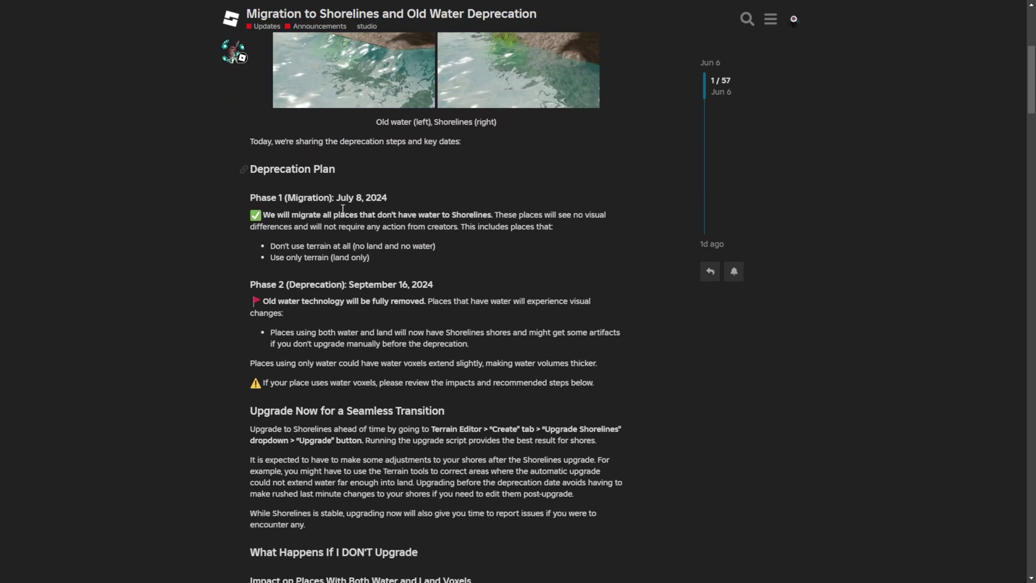
scroll(340, 204, down, 1)
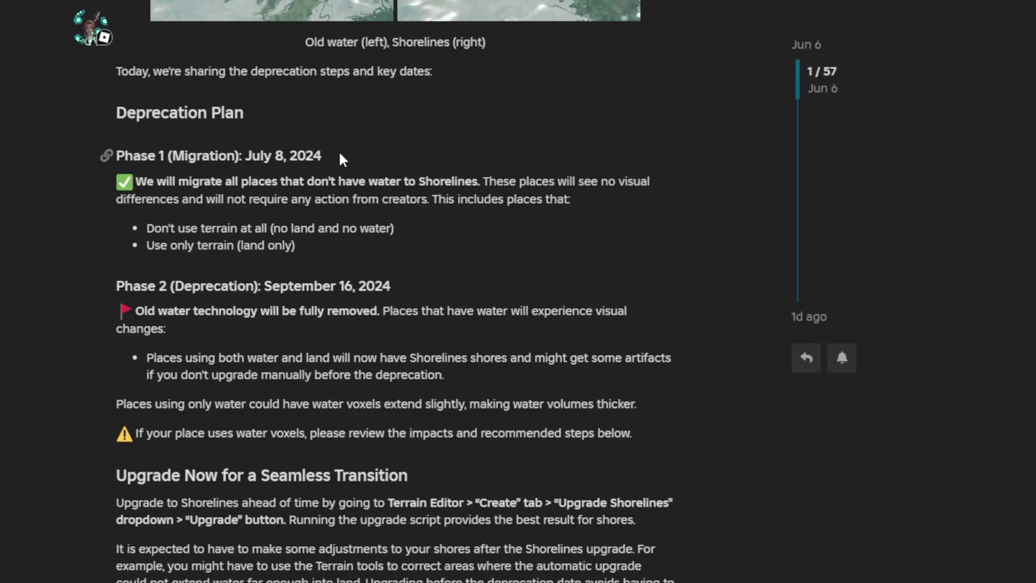
drag(340, 159, 158, 157)
click(182, 161)
scroll(185, 160, down, 1)
drag(391, 205, 174, 197)
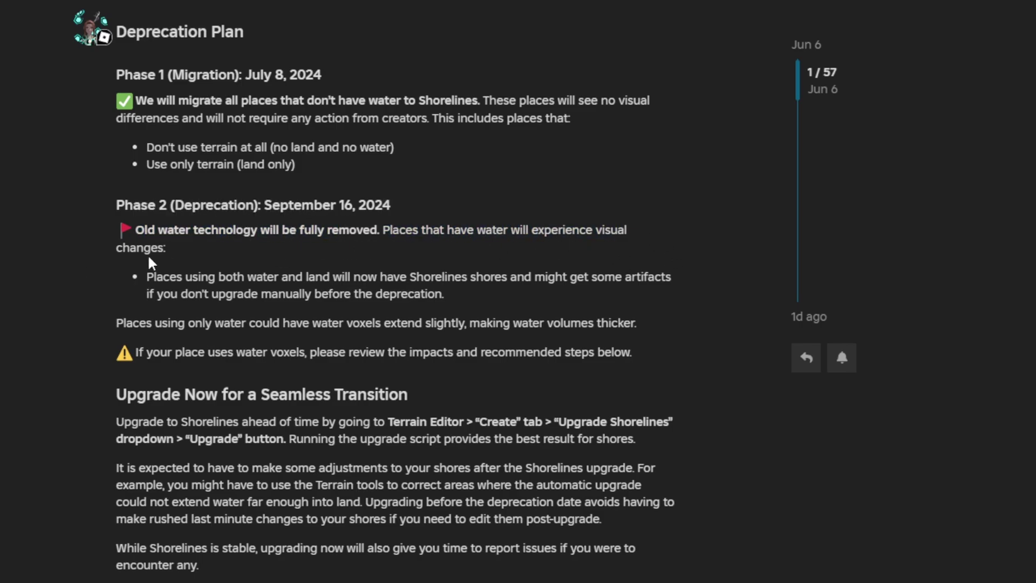
scroll(148, 201, down, 2)
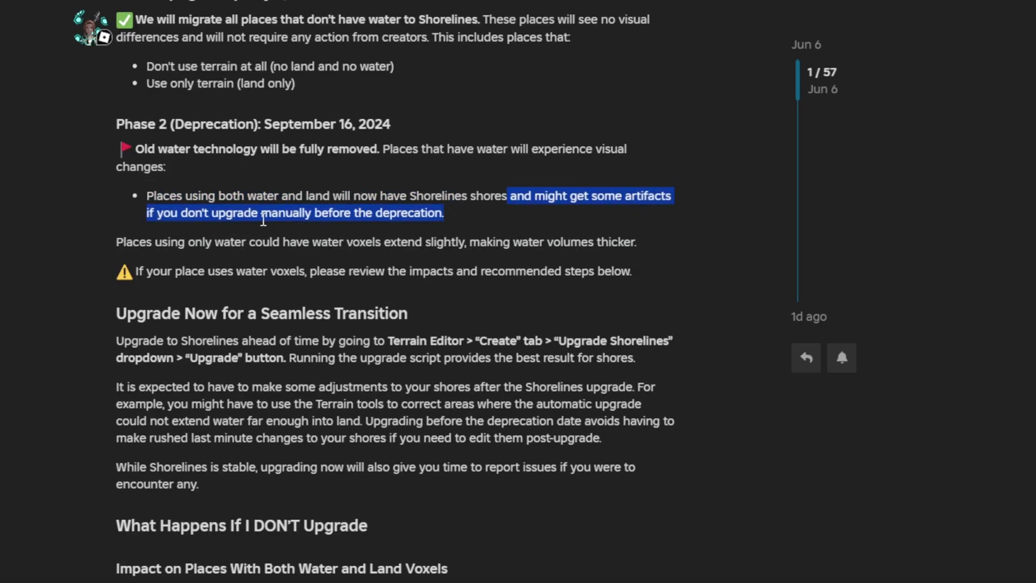
drag(638, 277, 122, 248)
click(408, 301)
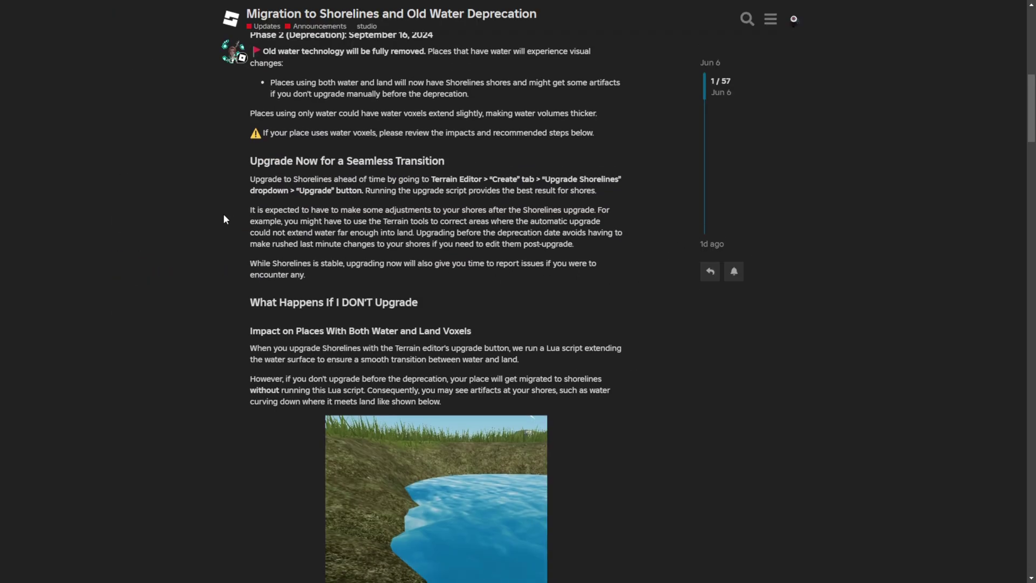
- Review the post's sections "Upgrade Now for a Seamless Transition" and "What Happens If I DON'T Upgrade", then revisit its comparison images
scroll(126, 306, down, 1)
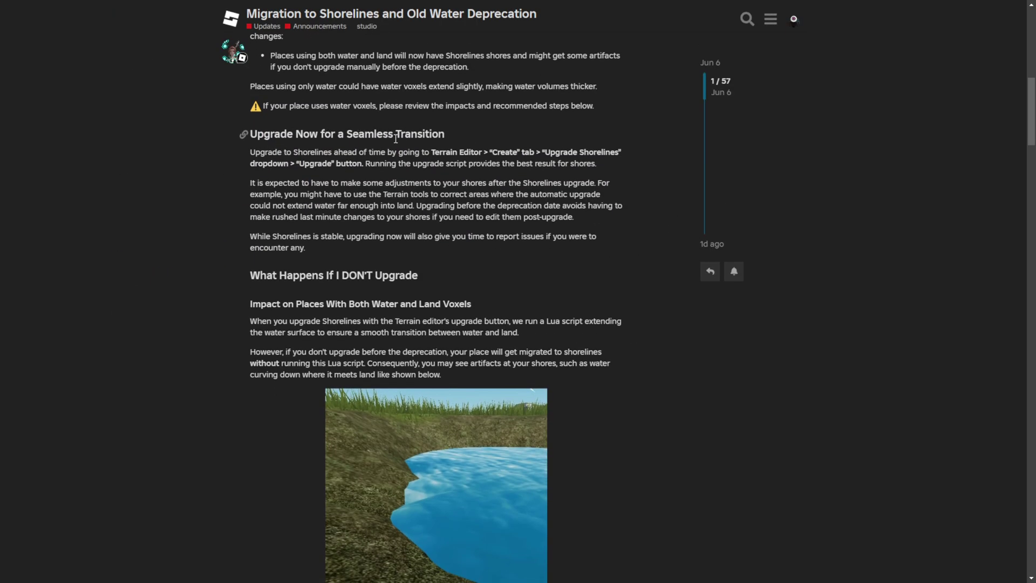
scroll(318, 101, down, 1)
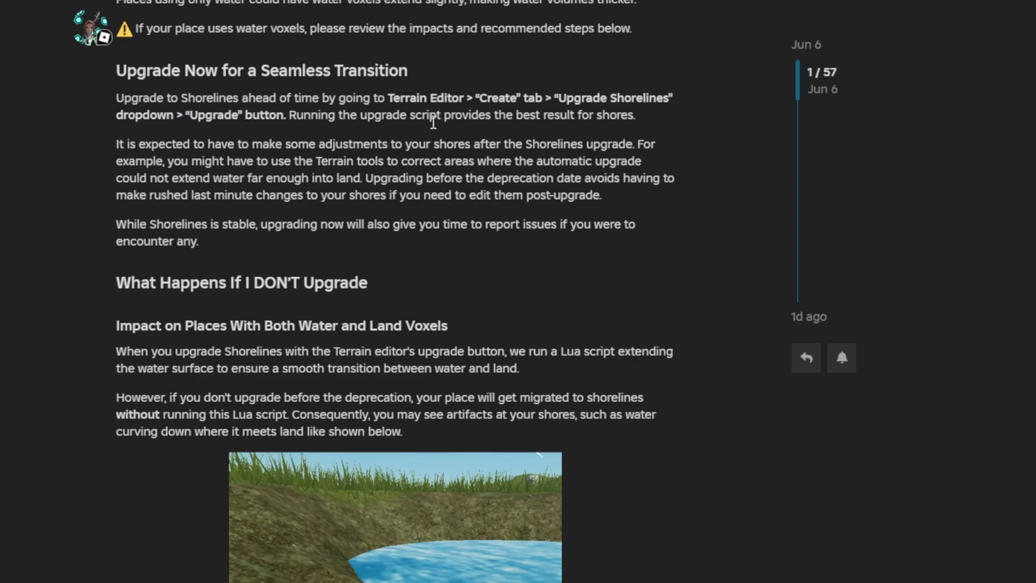
drag(433, 123, 632, 130)
scroll(335, 130, down, 2)
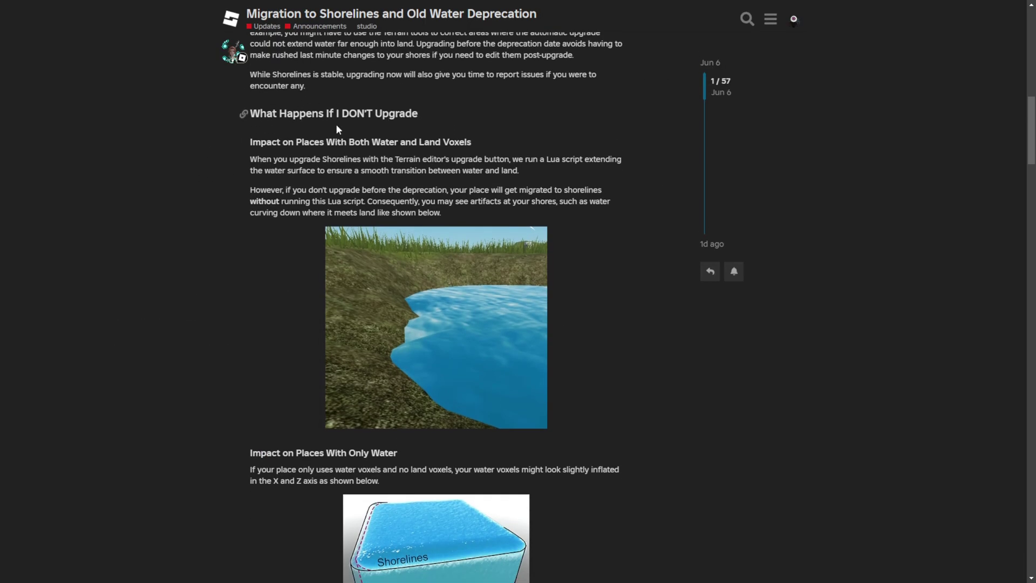
scroll(359, 128, down, 1)
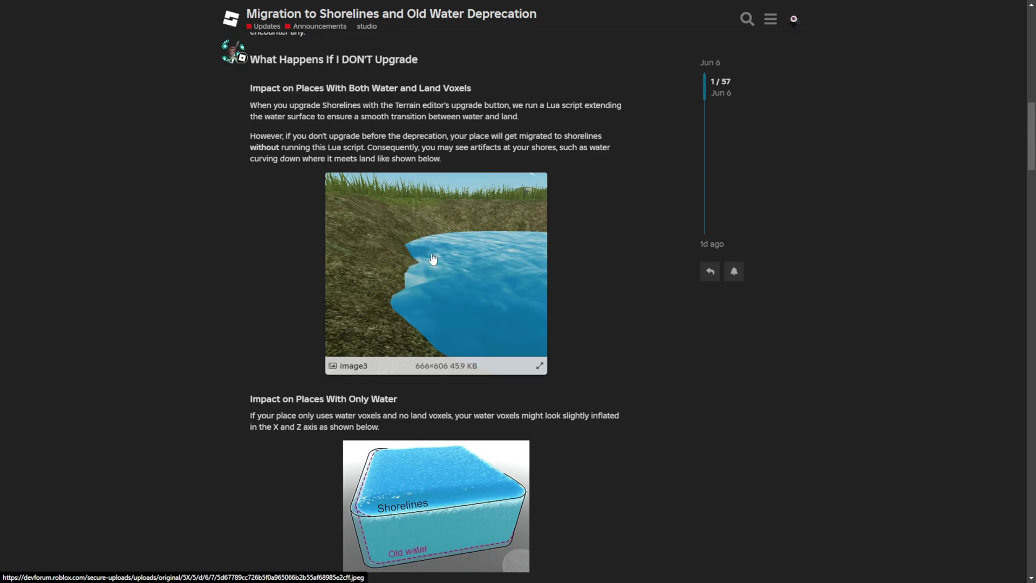
scroll(429, 237, up, 20)
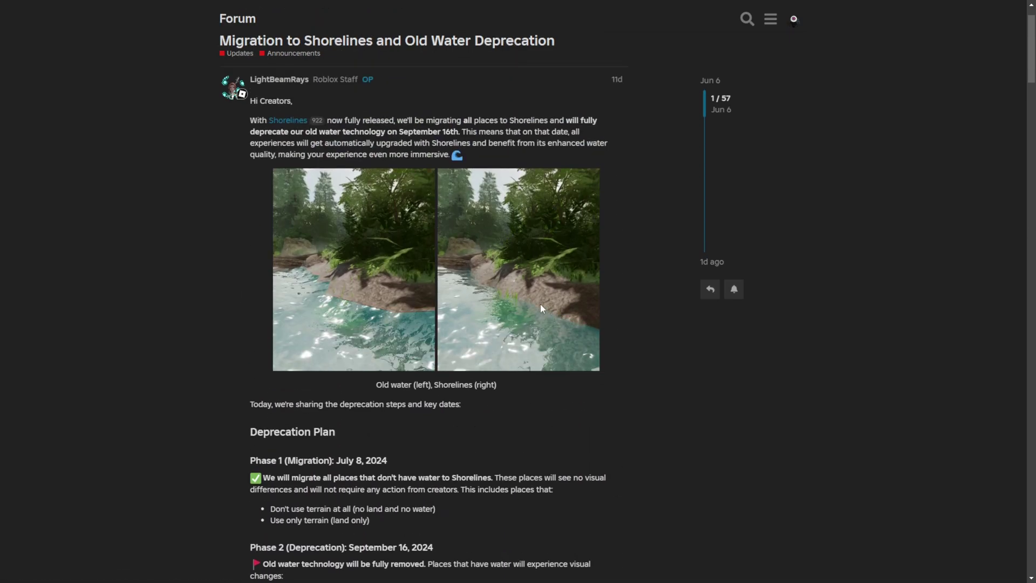
scroll(475, 216, down, 18)
scroll(477, 259, up, 18)
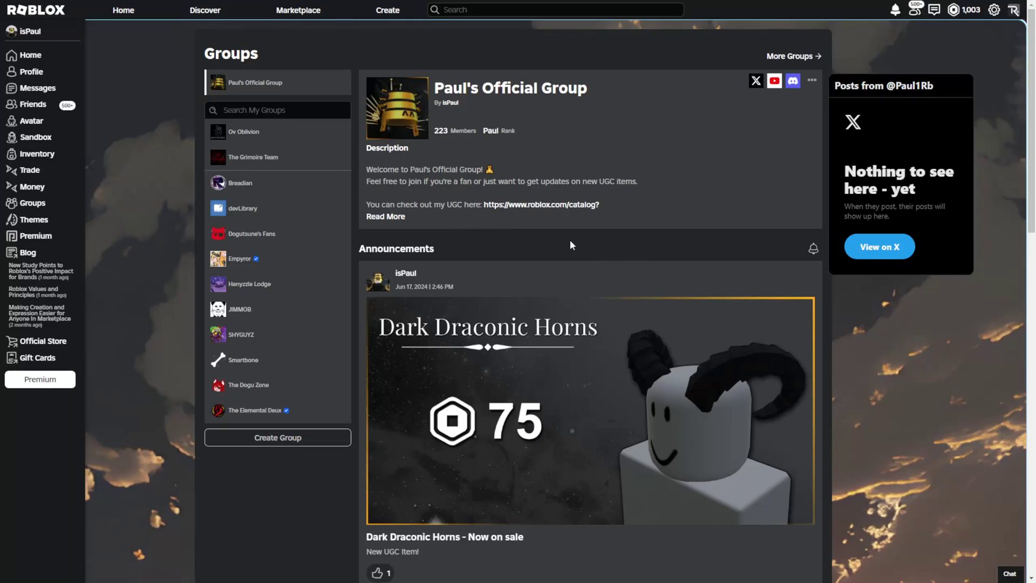
- Browse the Roblox group page and open the Dark Draconic Horns item from the group's store
scroll(623, 221, down, 3)
scroll(656, 248, up, 3)
scroll(572, 268, down, 3)
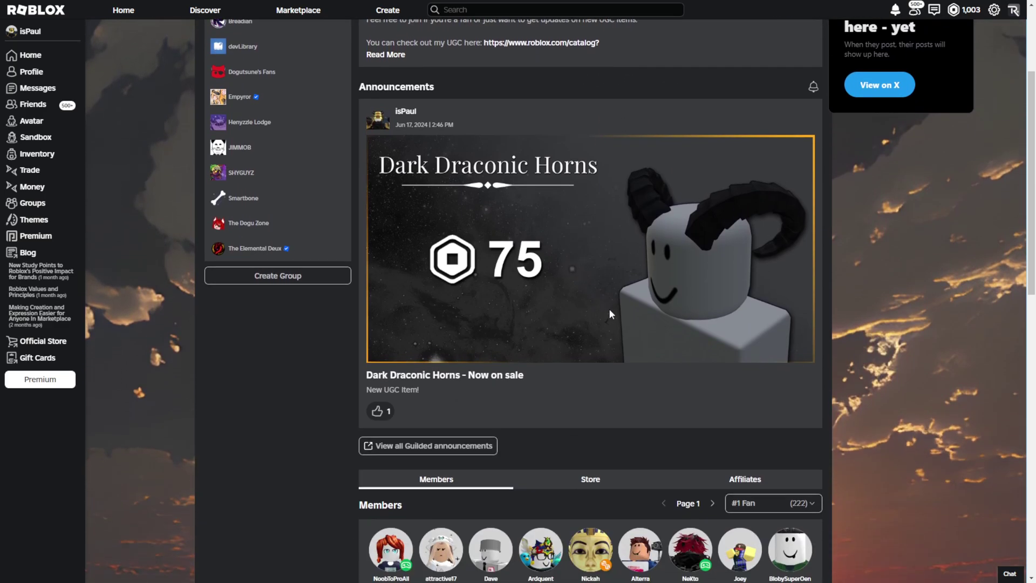
scroll(612, 308, up, 2)
scroll(661, 259, down, 5)
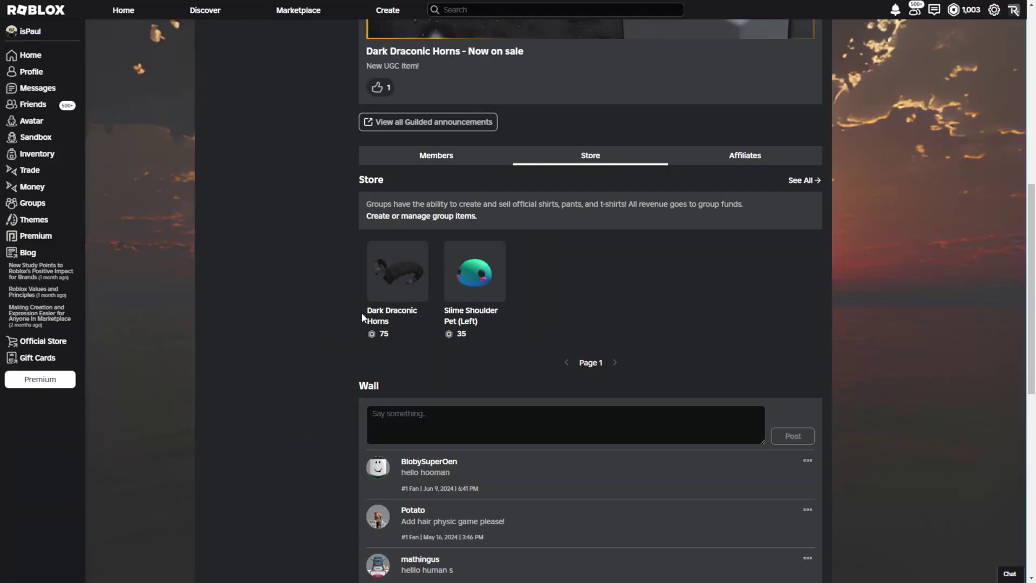
click(389, 314)
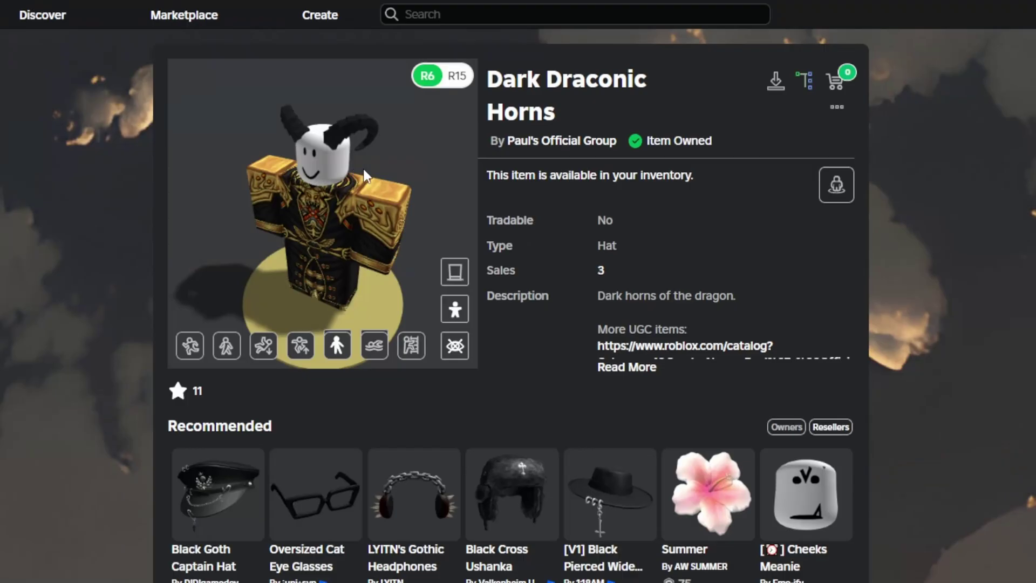
- Inspect the Dark Draconic Horns from several angles, both worn by the avatar and as a standalone 3D model
drag(351, 186, 309, 173)
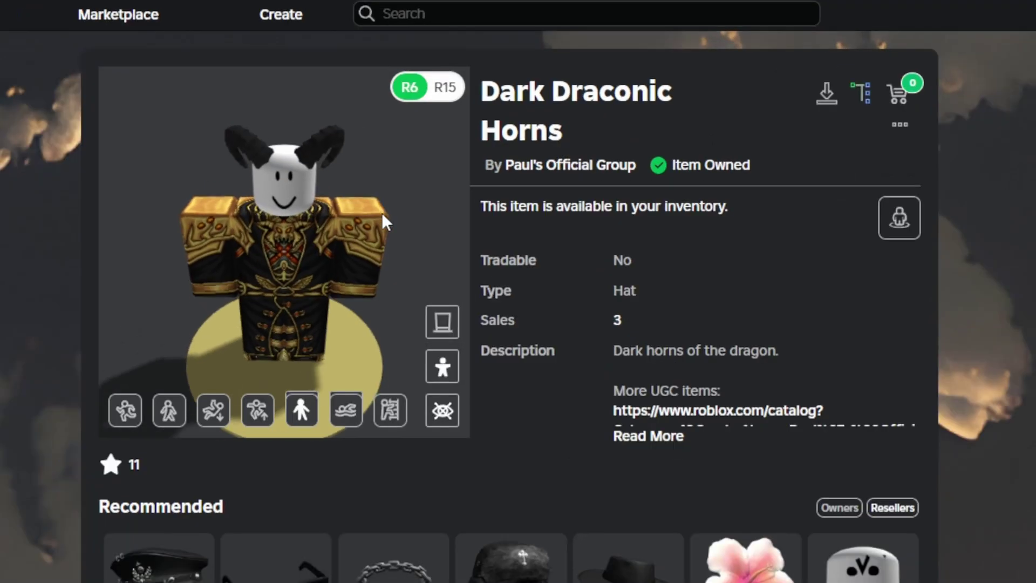
drag(404, 186, 333, 161)
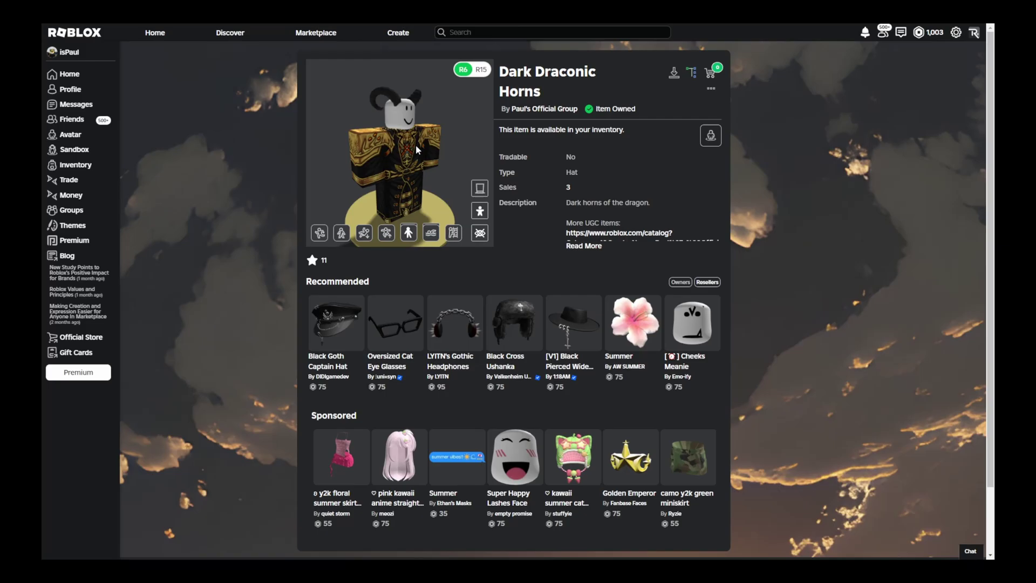
drag(316, 236, 273, 252)
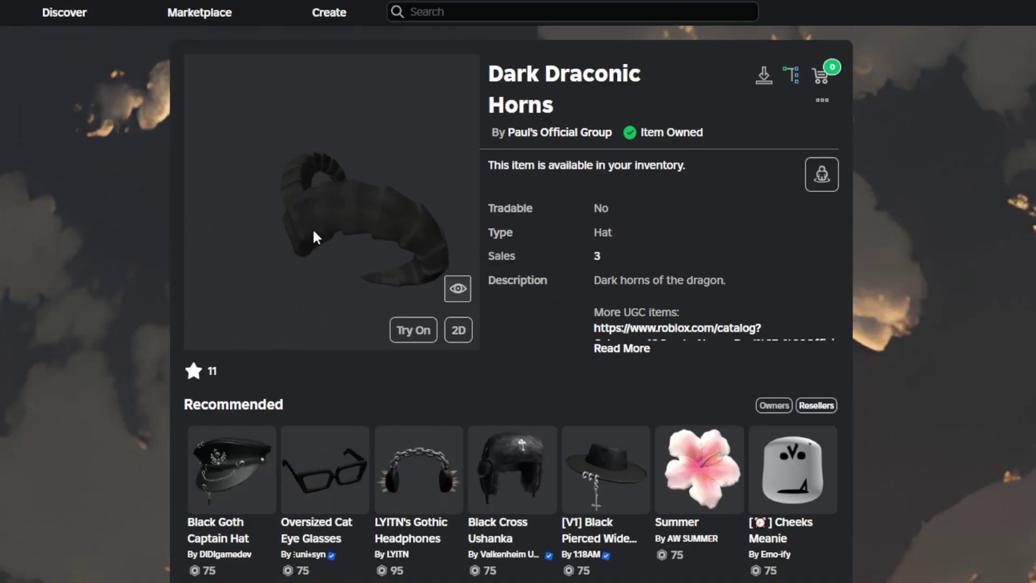
drag(312, 228, 291, 238)
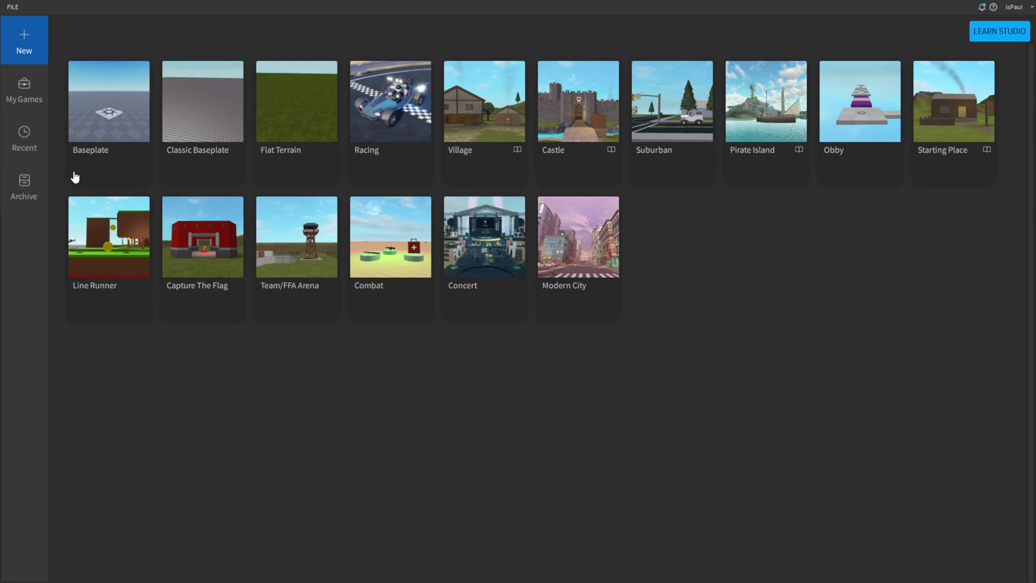
- In Roblox Studio, create a new place from the Baseplate template and open the Terrain Editor
click(115, 158)
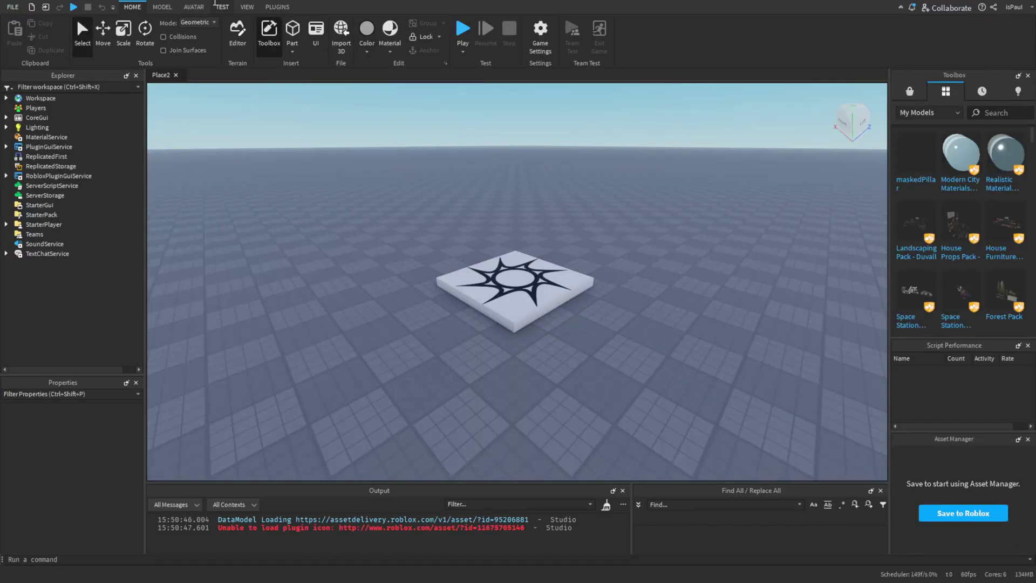
click(247, 6)
click(290, 50)
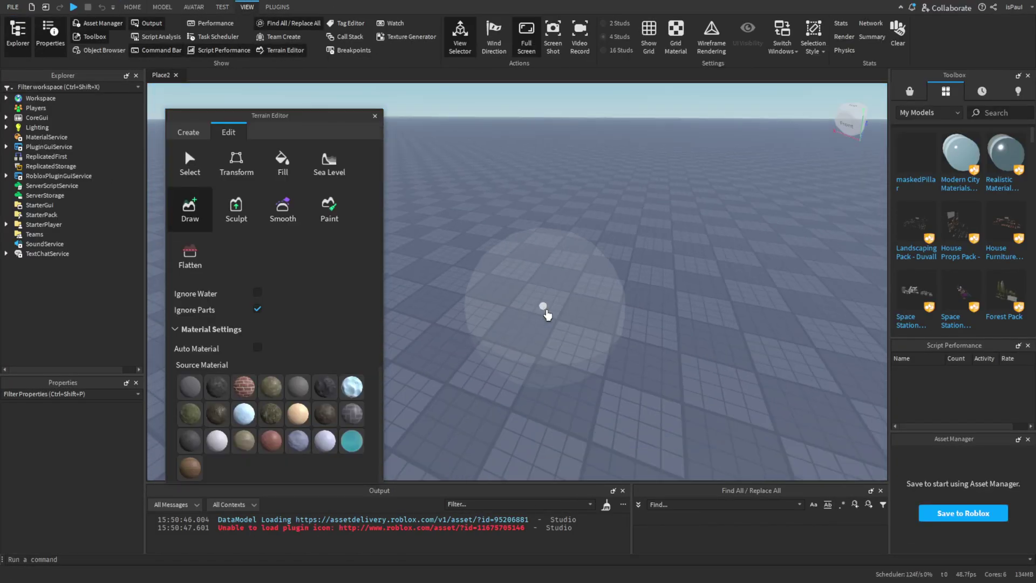
- Draw a curved ridge of grass terrain on the baseplate beside the spawn location, shaping one bank of a pond
right_drag(546, 308, 528, 309)
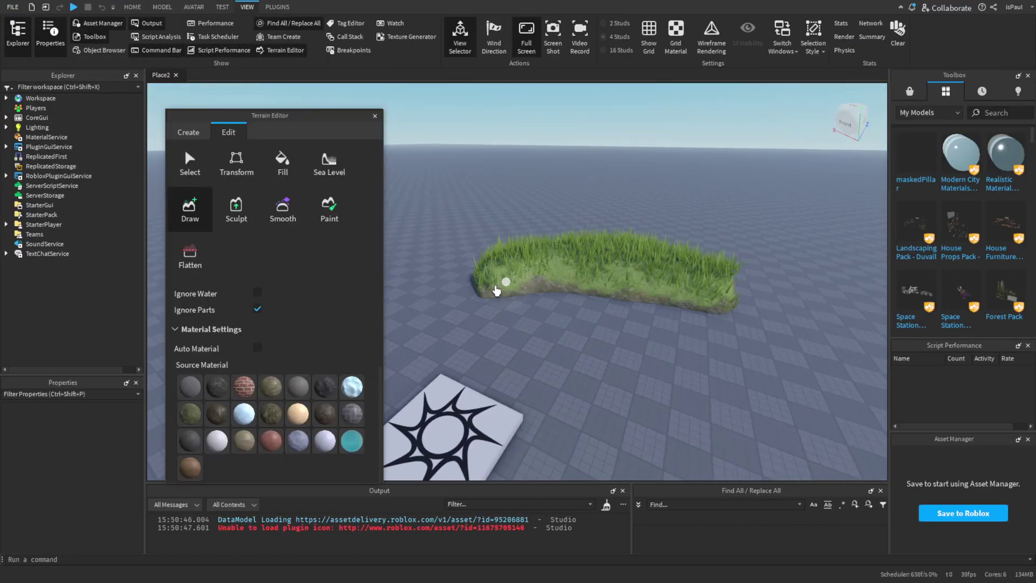
drag(496, 291, 737, 322)
right_drag(640, 287, 642, 286)
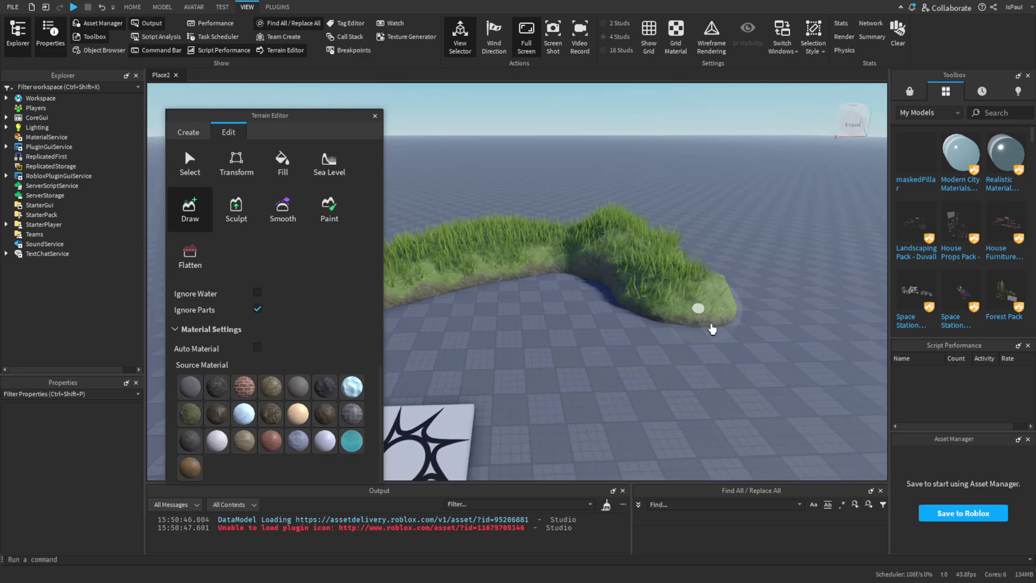
mouse_move(714, 334)
right_down()
mouse_move(647, 354)
mouse_move(556, 356)
mouse_move(436, 313)
mouse_move(451, 312)
right_up()
drag(624, 273, 709, 291)
right_drag(710, 292, 545, 329)
- Enclose the open side of the grass bank with dark rock terrain and fill the basin with water
scroll(310, 251, up, 4)
click(190, 257)
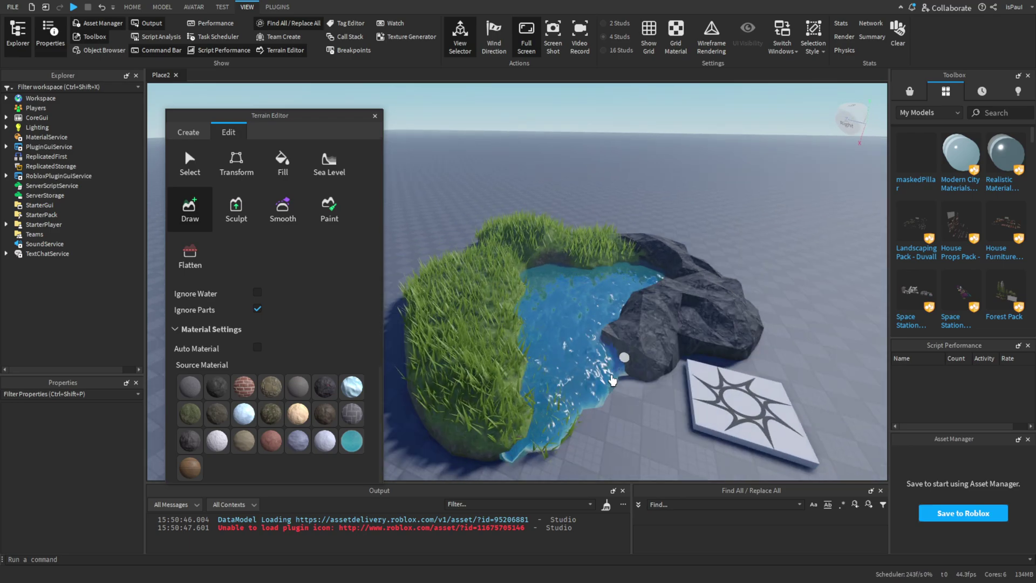
right_drag(611, 379, 612, 380)
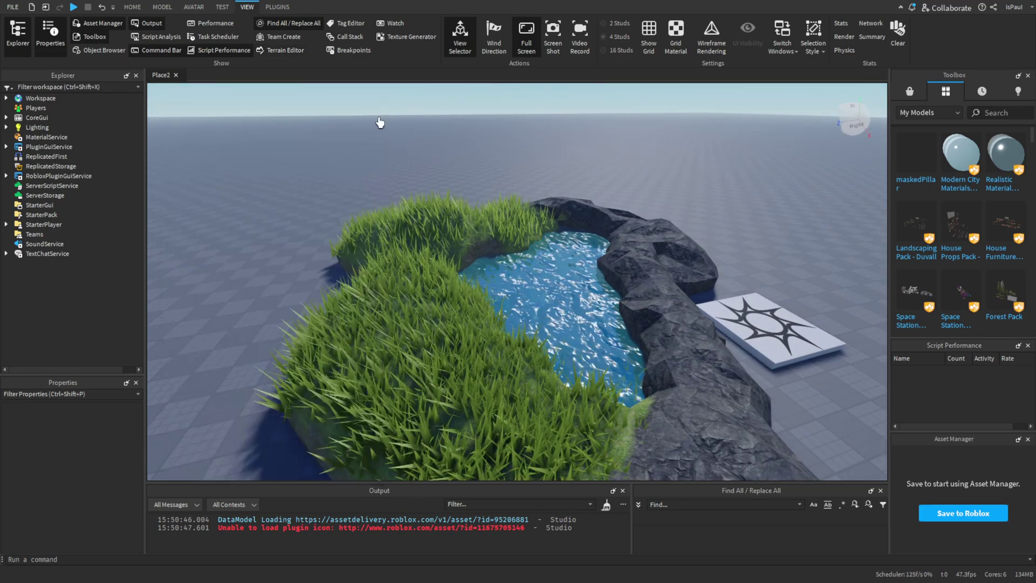
- Examine up close how the pond's water meets the grass and rock banks
scroll(740, 250, up, 5)
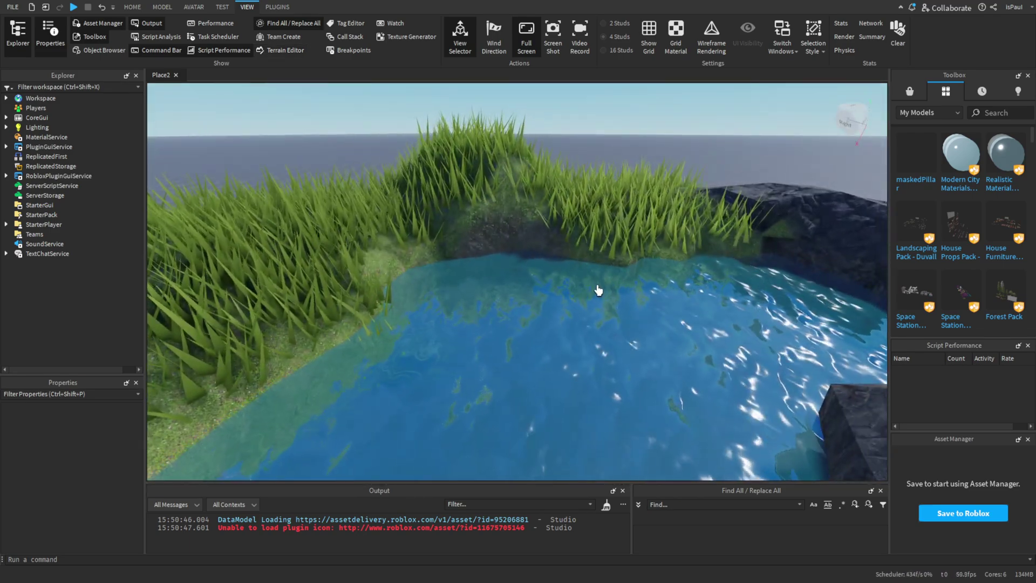
scroll(597, 289, down, 3)
scroll(608, 315, up, 3)
right_drag(609, 315, 356, 213)
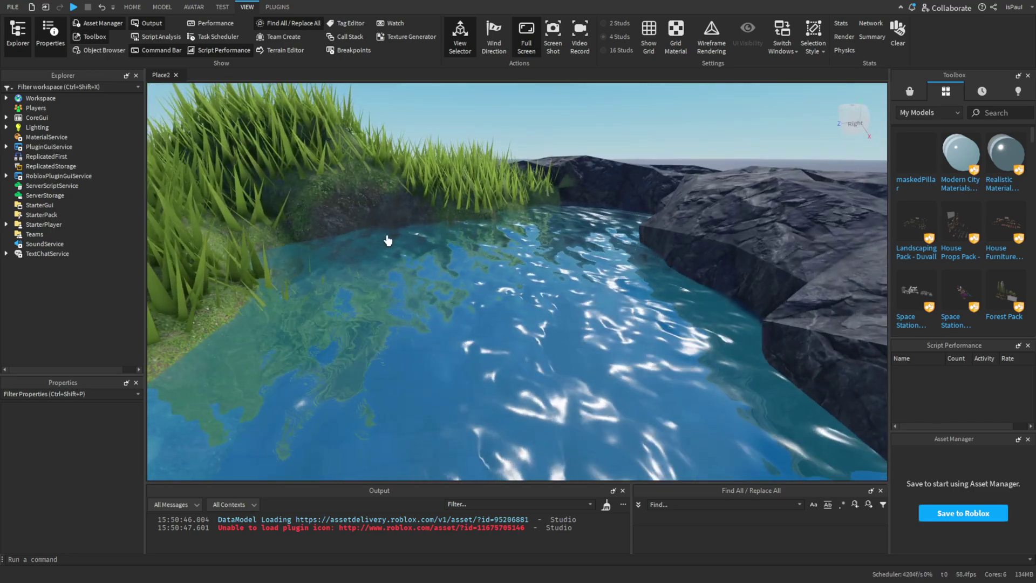
mouse_move(590, 316)
right_down()
mouse_move(492, 258)
mouse_move(527, 250)
mouse_move(592, 284)
mouse_move(580, 305)
right_up()
key(w)
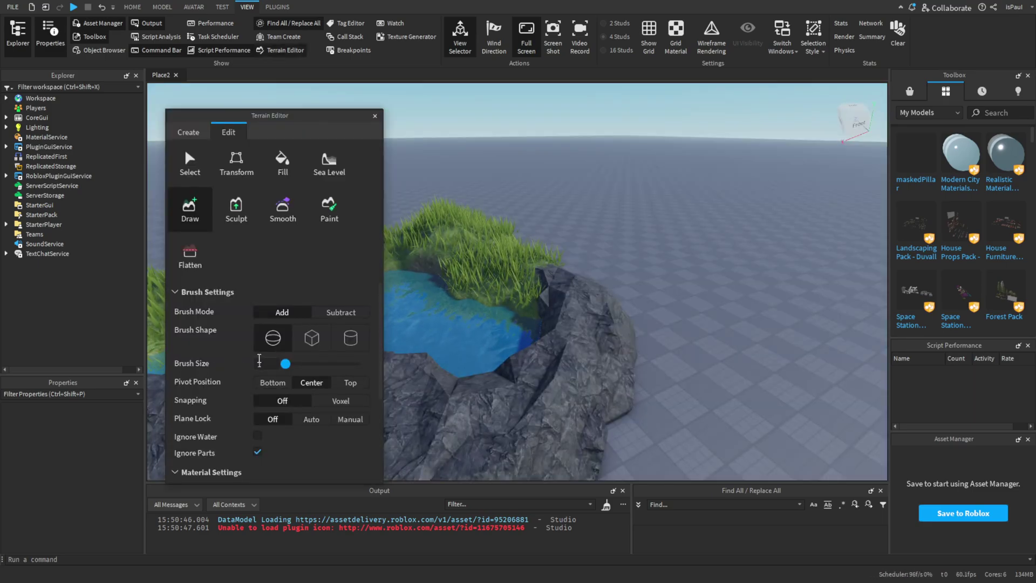
- Draw a separate short strip of grass terrain beside the pond with brush size 1, and close the Terrain Editor
scroll(260, 358, down, 3)
scroll(232, 345, up, 3)
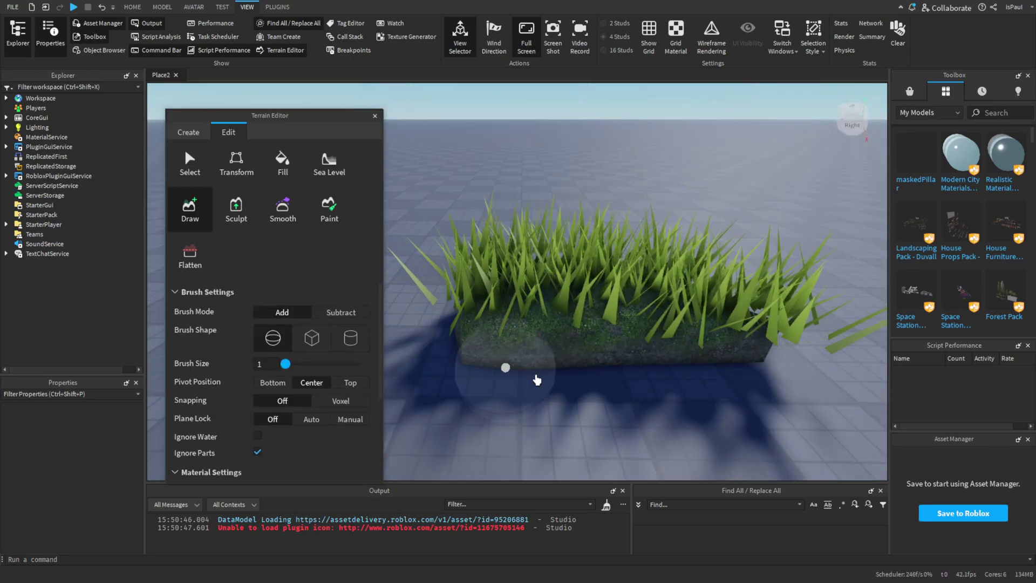
key(a)
right_drag(452, 395, 619, 404)
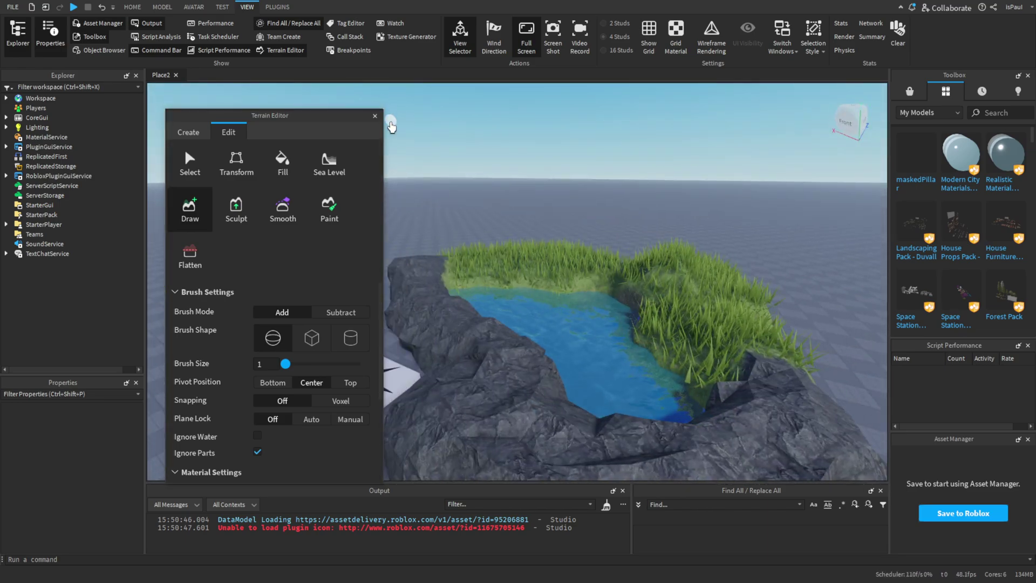
click(375, 116)
- Inspect the blue pond's shoreline from the rock bank, the grass bank and above
scroll(669, 302, up, 3)
right_drag(669, 302, 563, 296)
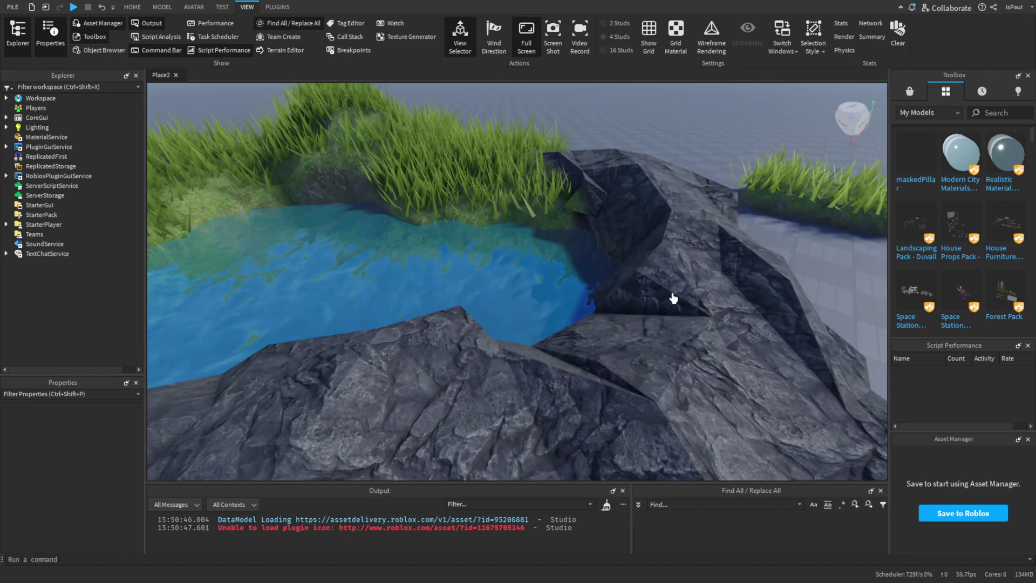
right_drag(716, 287, 600, 289)
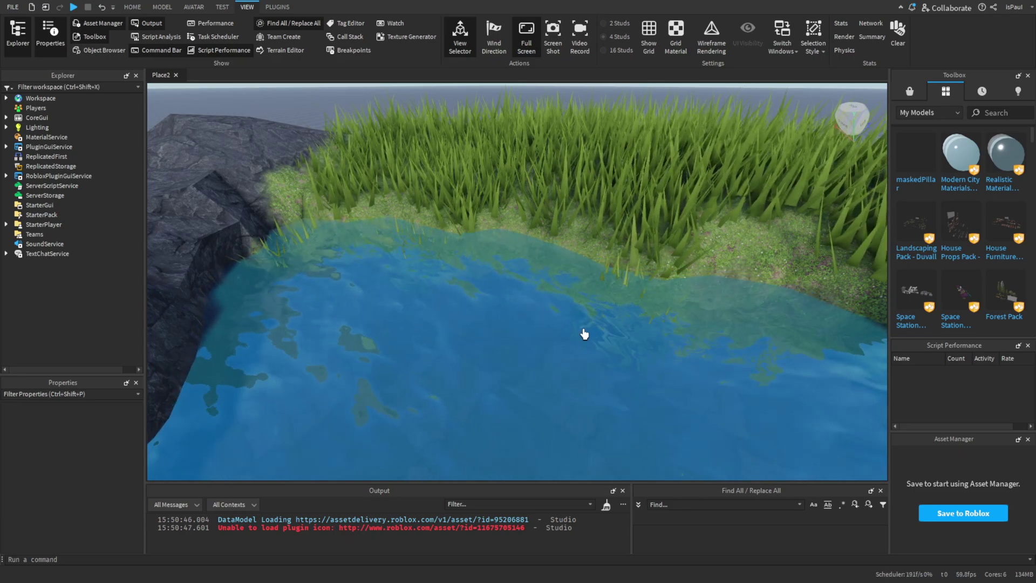
right_drag(584, 334, 530, 280)
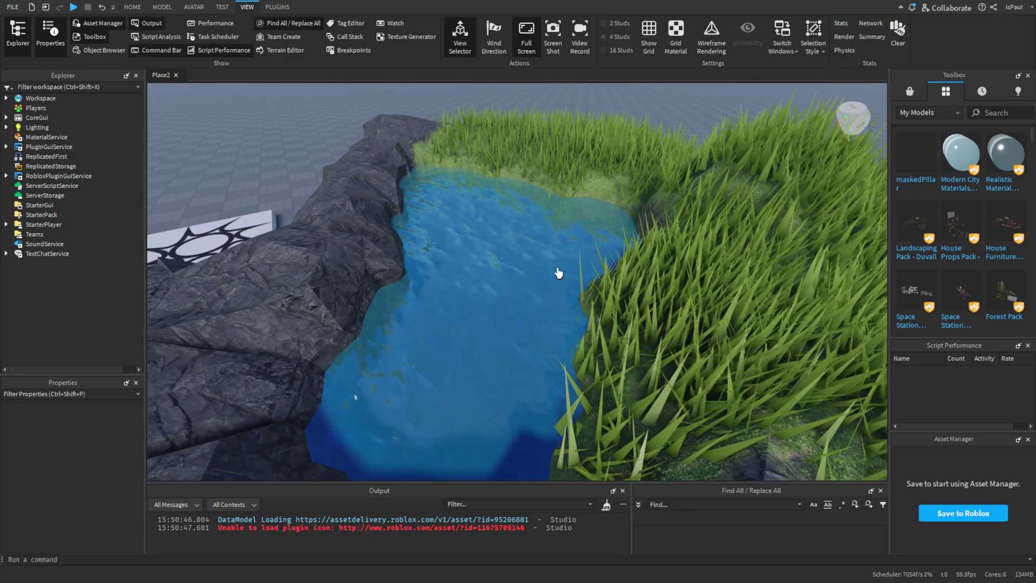
right_drag(607, 325, 414, 208)
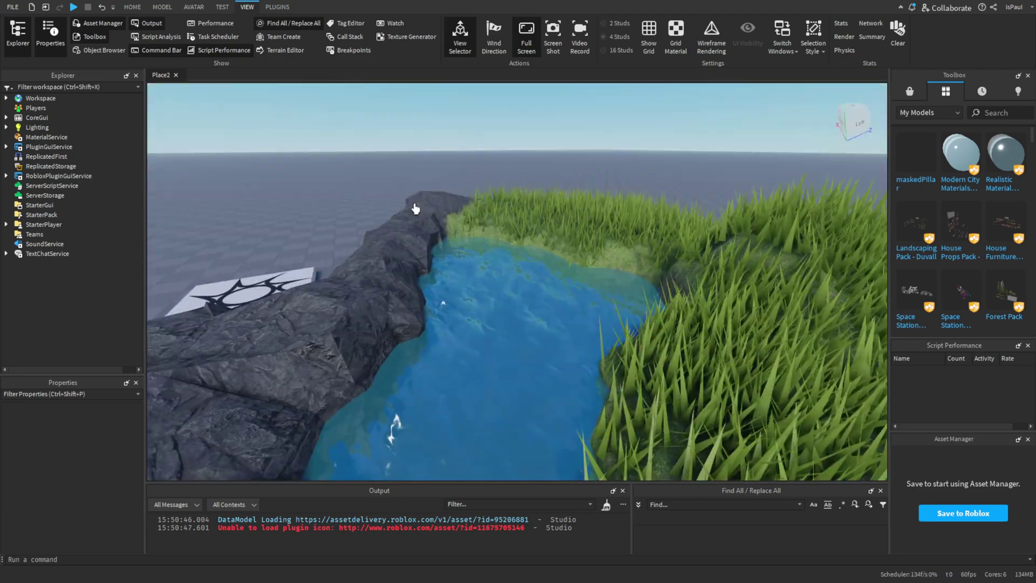
- Open the existing Roblox place "environment assets" and open its Terrain Editor
click(13, 8)
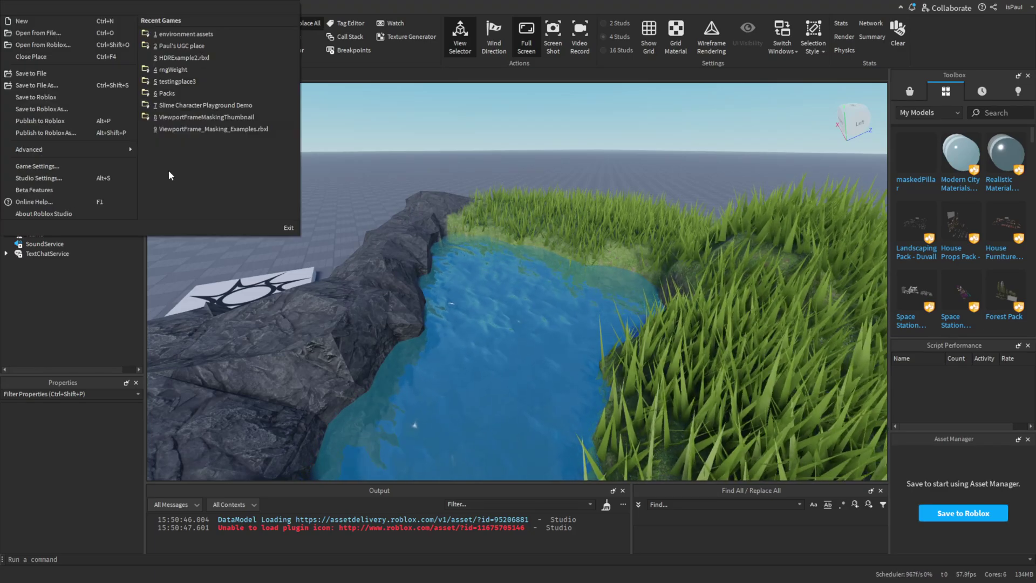
click(49, 46)
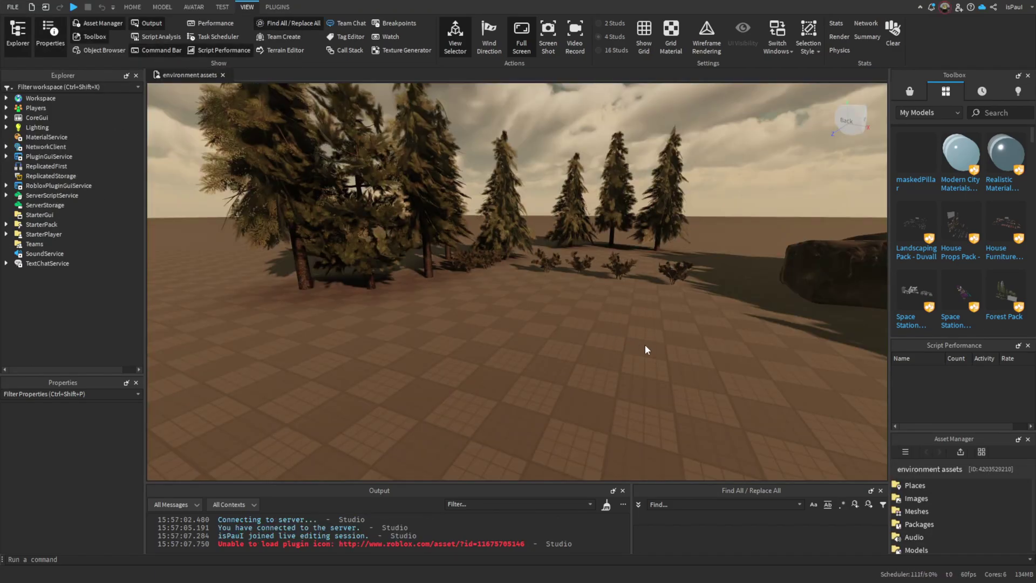
right_drag(654, 351, 474, 246)
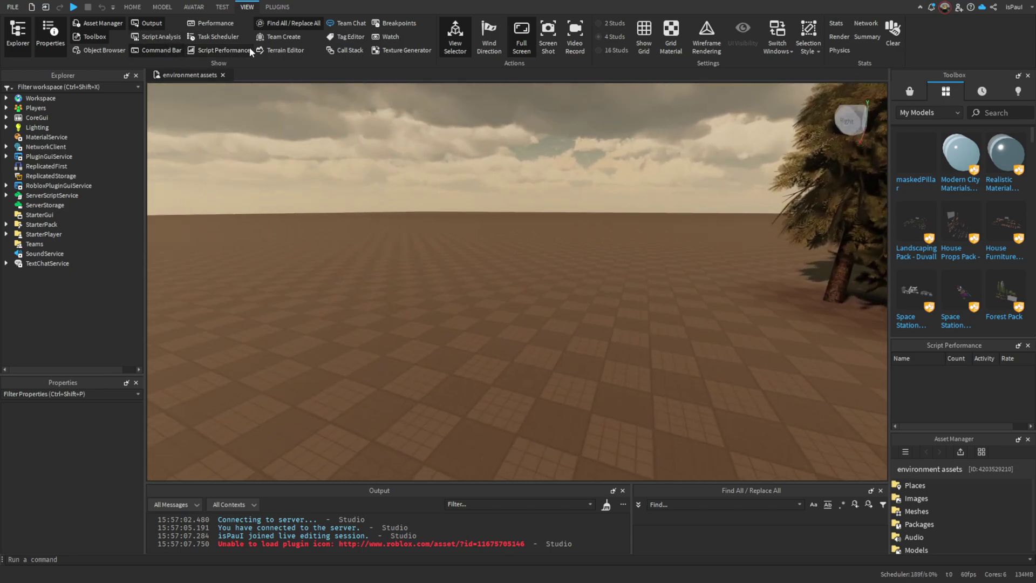
click(282, 51)
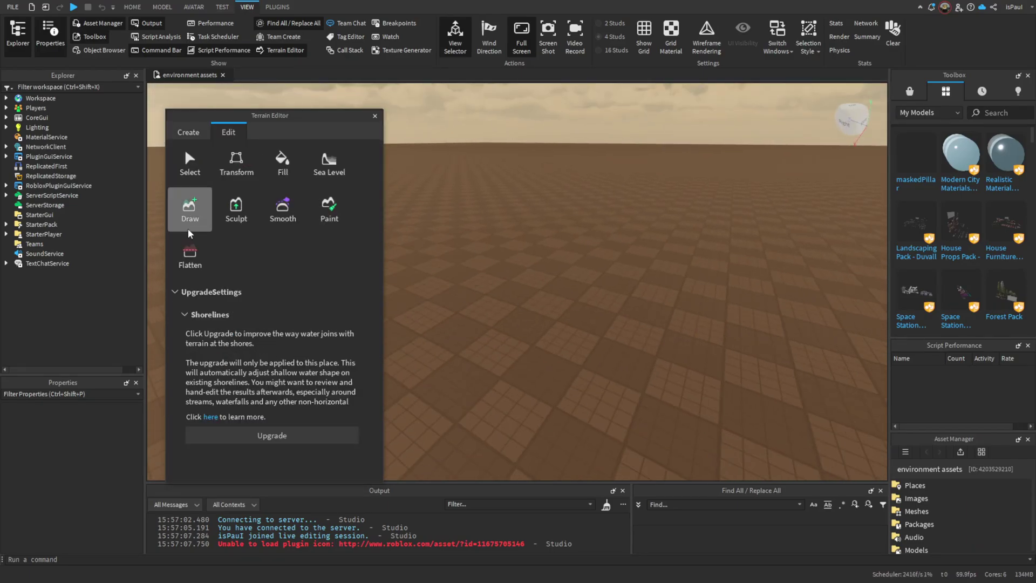
- Draw a curved ridge of grass terrain on the open ground with brush size 3, and smooth it
click(189, 231)
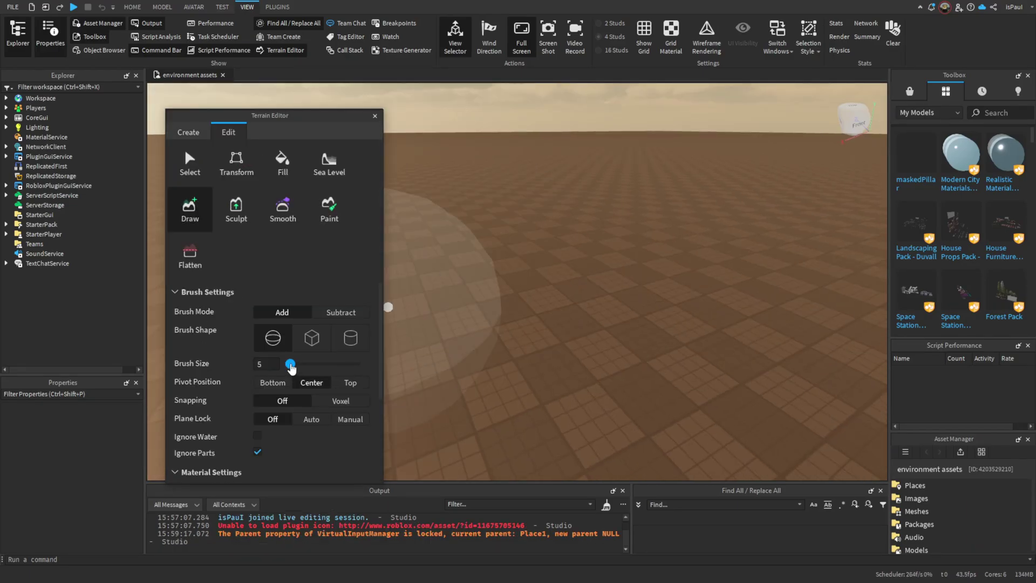
drag(290, 367, 288, 365)
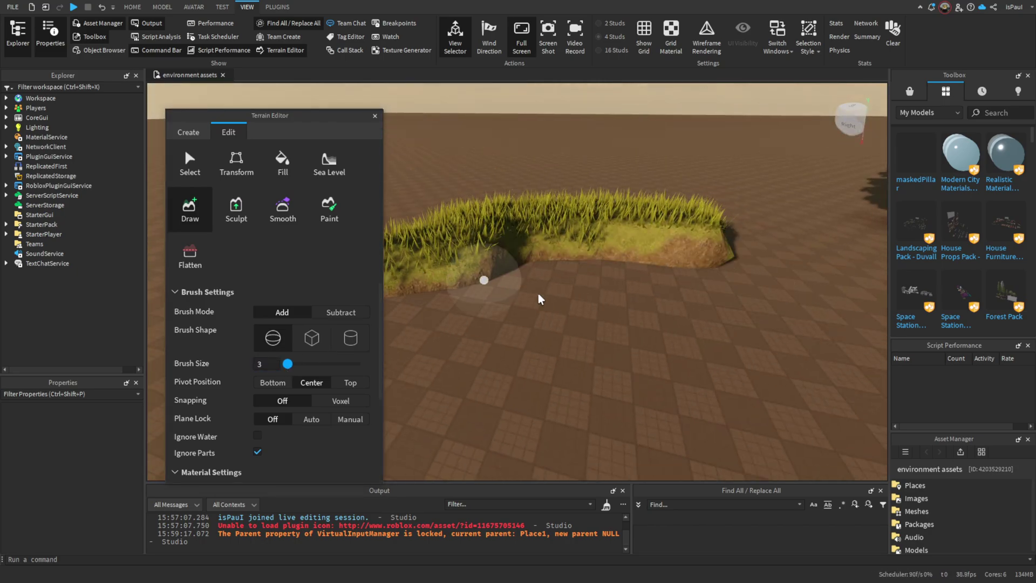
click(282, 209)
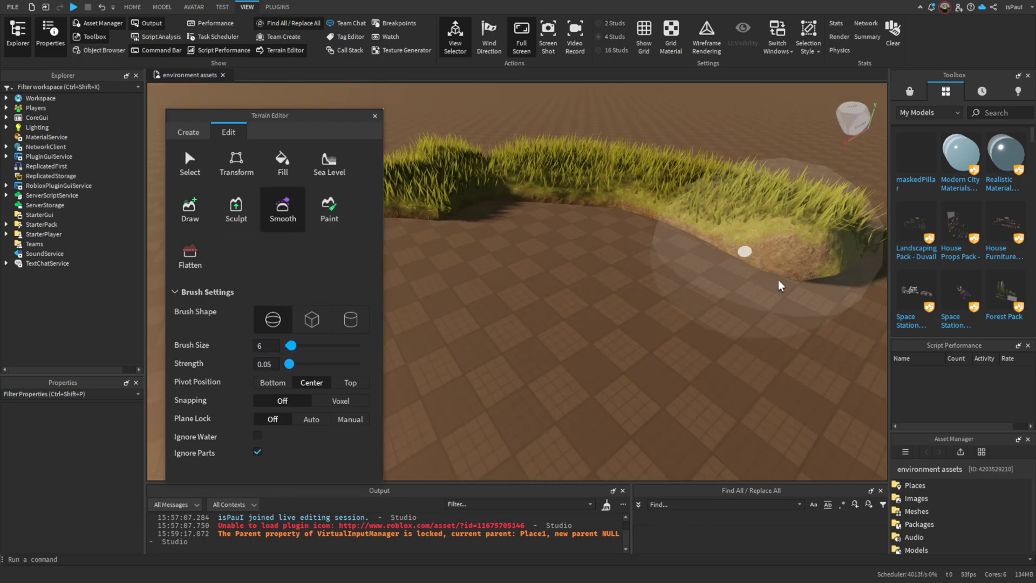
- Draw water terrain along the inner side of the grass ridge and flatten its surface
click(190, 210)
scroll(328, 405, down, 3)
click(352, 441)
mouse_move(418, 227)
mouse_down()
mouse_move(619, 285)
mouse_move(476, 278)
mouse_up()
right_drag(475, 277, 759, 380)
scroll(282, 298, up, 3)
click(190, 255)
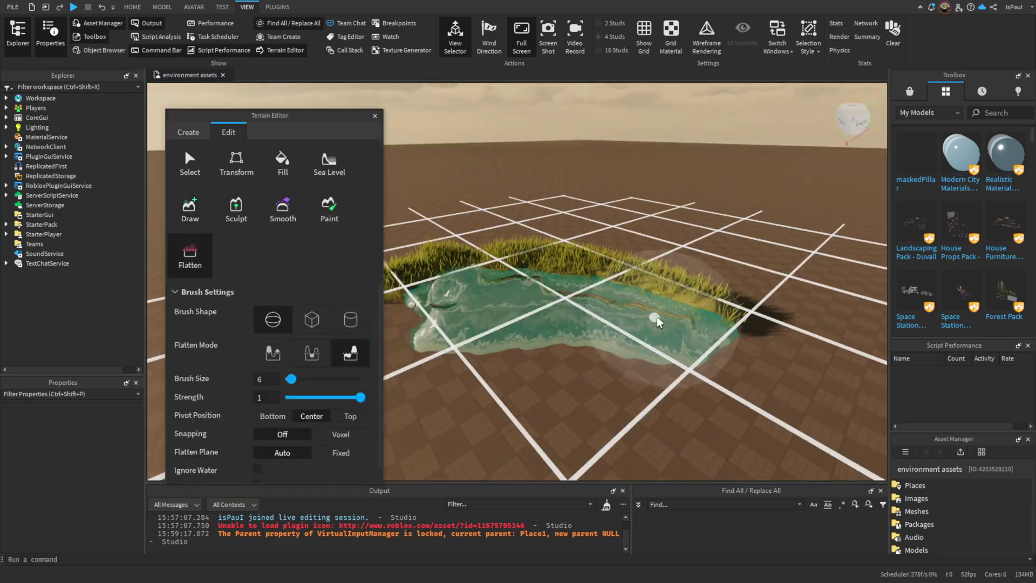
mouse_move(661, 321)
right_down()
mouse_move(663, 387)
mouse_move(663, 353)
right_up()
- Try to enclose the open side of the water with a brown rock bank, and undo it
click(189, 209)
scroll(273, 376, down, 5)
scroll(720, 307, down, 1)
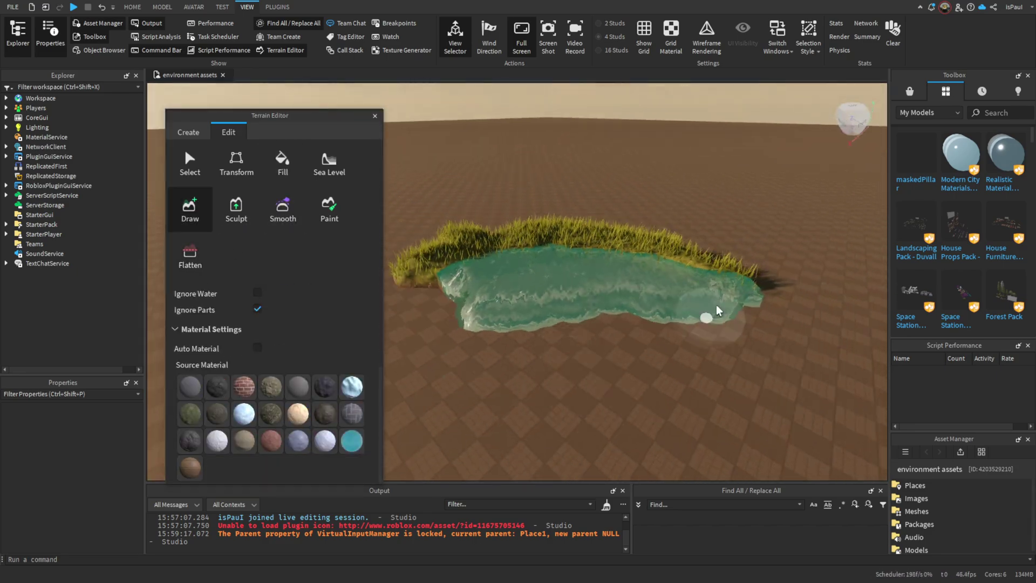
drag(631, 344, 426, 337)
mouse_move(631, 345)
right_down()
mouse_move(631, 372)
mouse_move(760, 386)
right_up()
scroll(759, 386, up, 4)
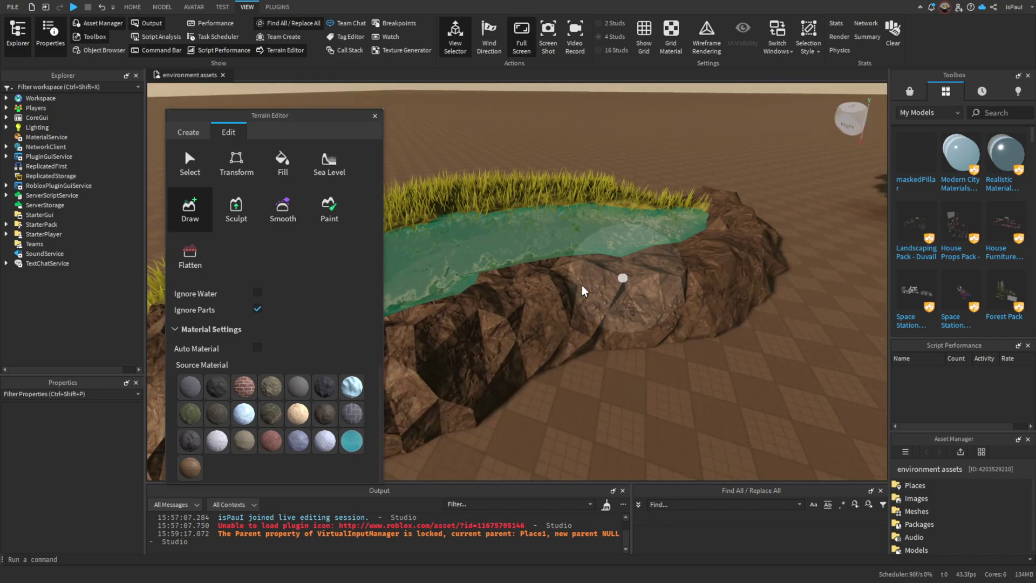
scroll(633, 313, down, 3)
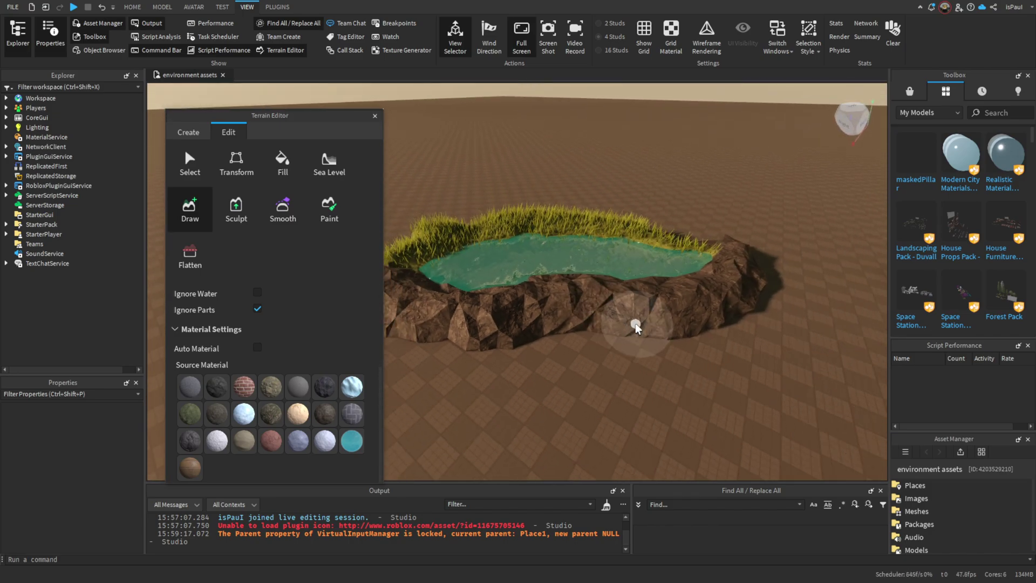
key(ctrl+z)
- Draw a brown rock bank along the water's open edge to enclose the pond, and close the Terrain Editor
mouse_move(637, 328)
right_down()
mouse_move(618, 338)
mouse_move(637, 330)
right_up()
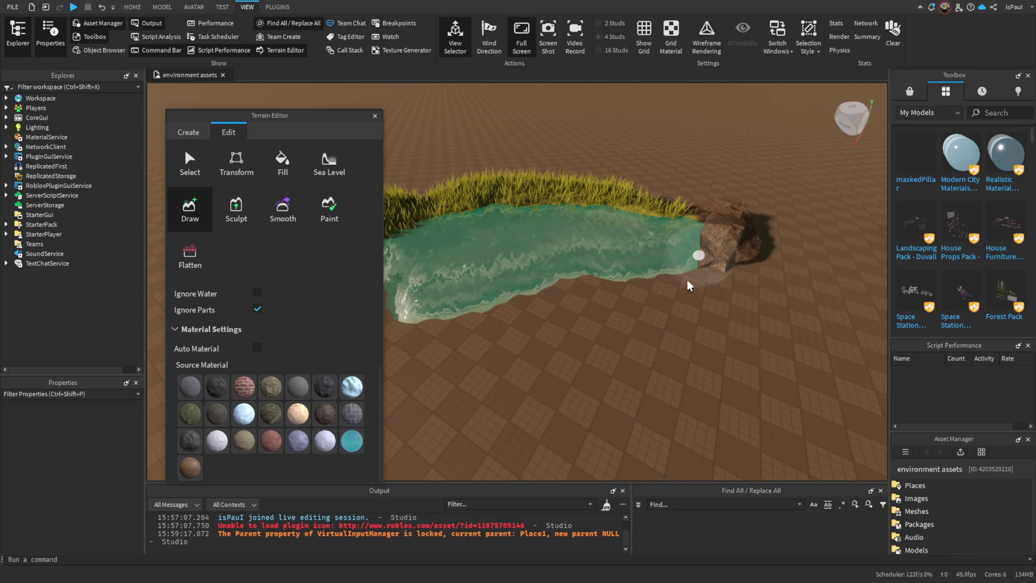
right_drag(687, 289, 564, 294)
scroll(691, 294, up, 5)
right_drag(656, 320, 638, 309)
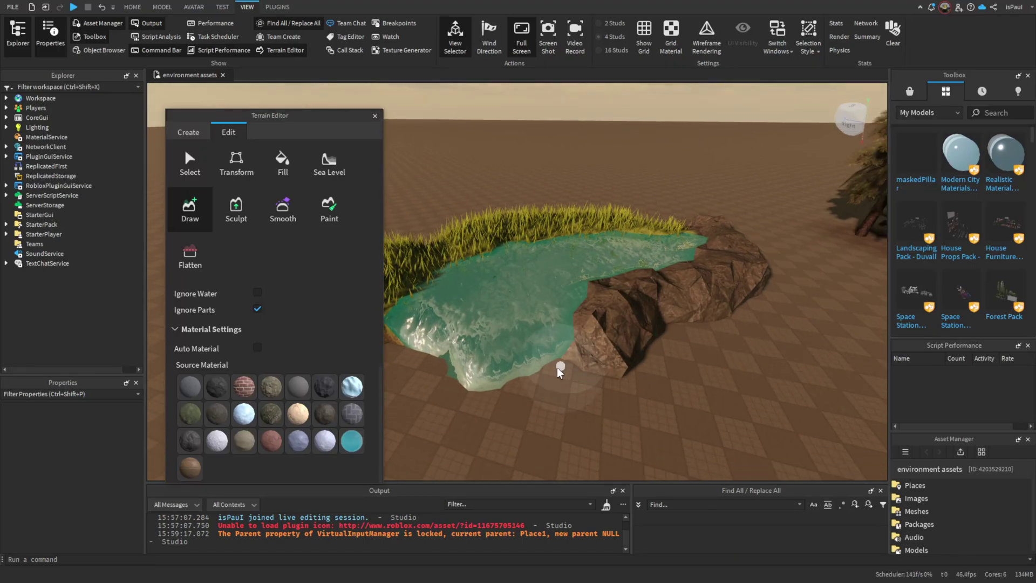
right_drag(558, 373, 611, 248)
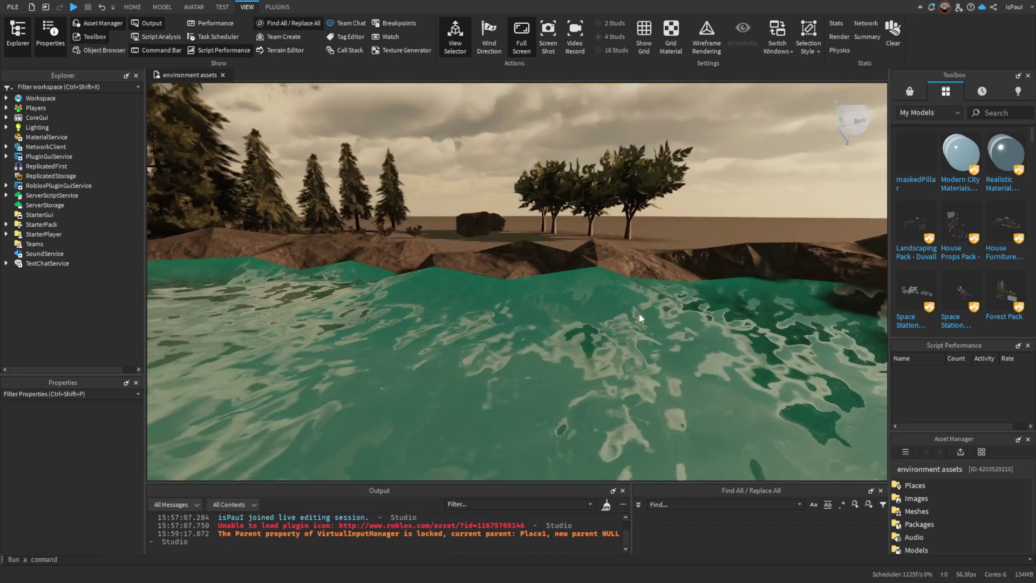
- Examine the old-style water surface and its edge along the rock bank from close up
right_drag(660, 341, 684, 343)
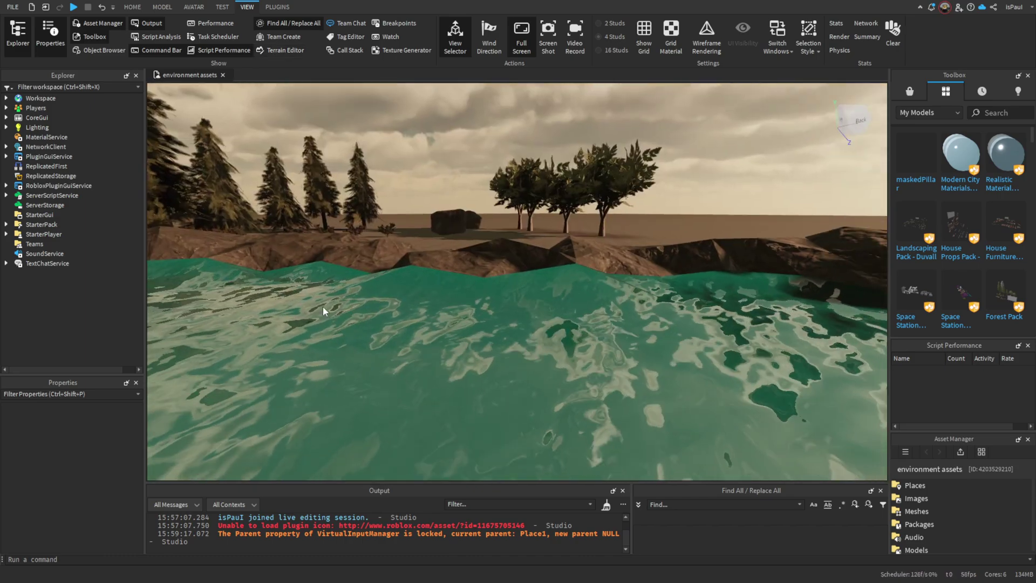
right_drag(523, 345, 486, 327)
right_drag(633, 348, 552, 292)
key(w)
right_drag(680, 298, 678, 298)
key(w)
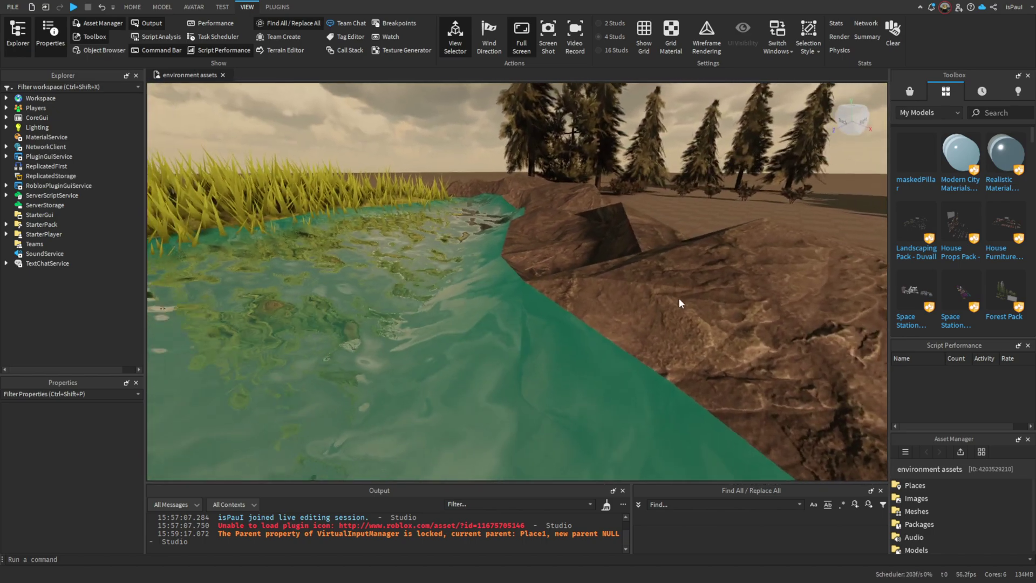
key(w)
right_drag(631, 358, 632, 358)
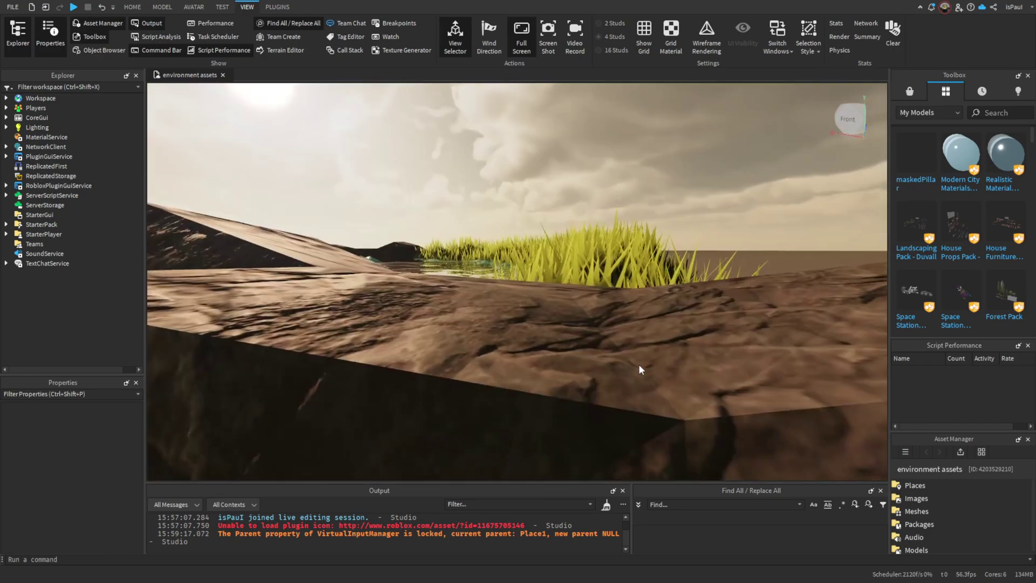
key(w)
- Examine the water's edge where it meets the grass bank in the green pond
right_drag(639, 364, 639, 365)
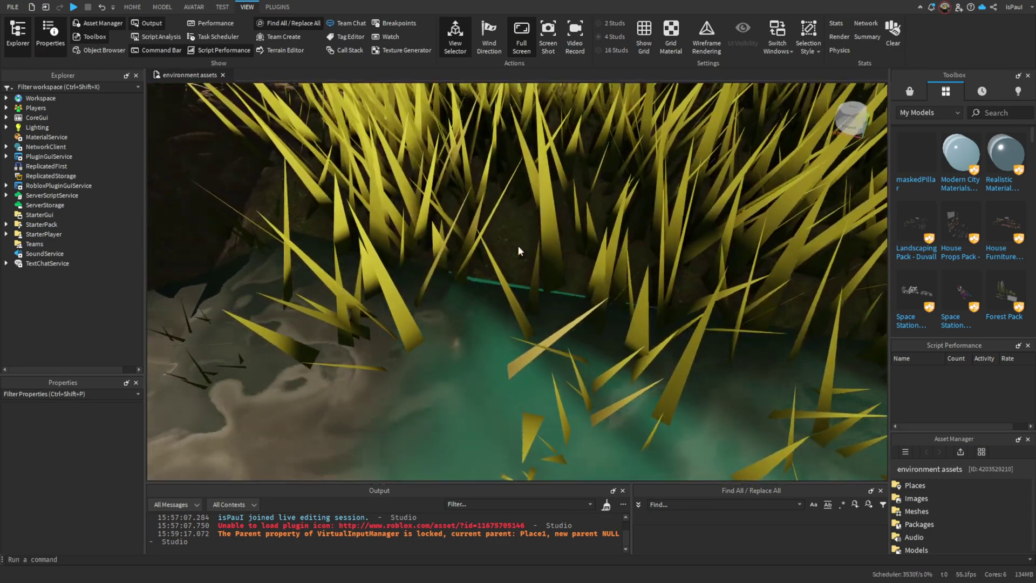
key(s)
right_drag(662, 352, 662, 352)
right_drag(609, 332, 609, 331)
key(w)
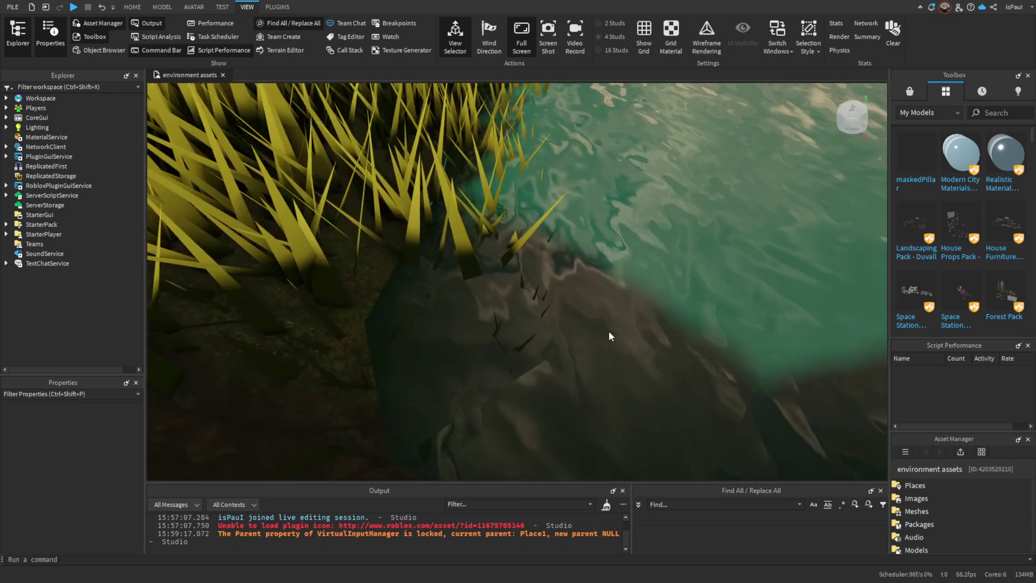
scroll(597, 316, down, 10)
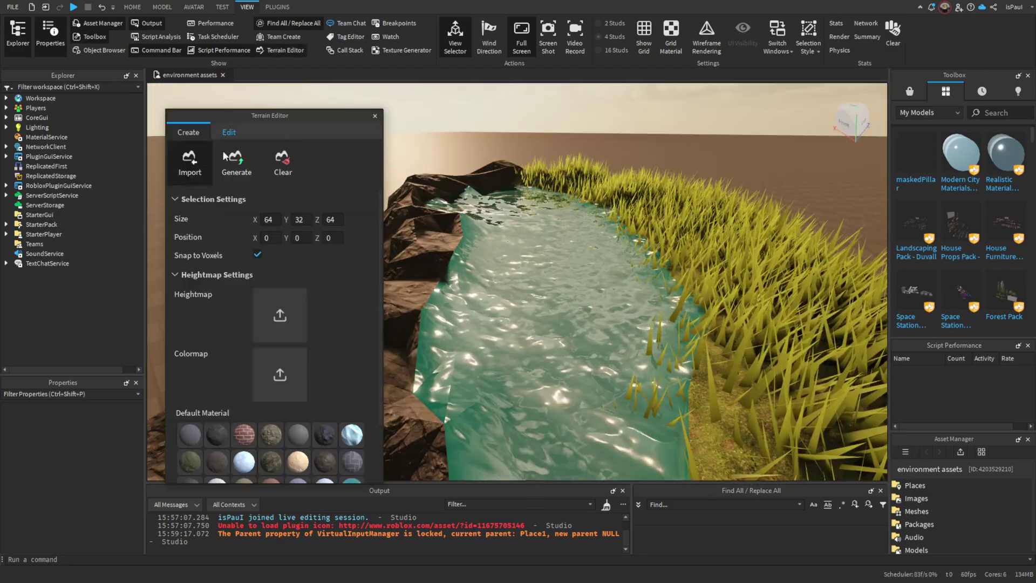
- Look through the Terrain Editor's import, generate, clear and drawing settings, and close the editor
scroll(213, 318, down, 3)
scroll(205, 328, up, 3)
scroll(192, 339, down, 3)
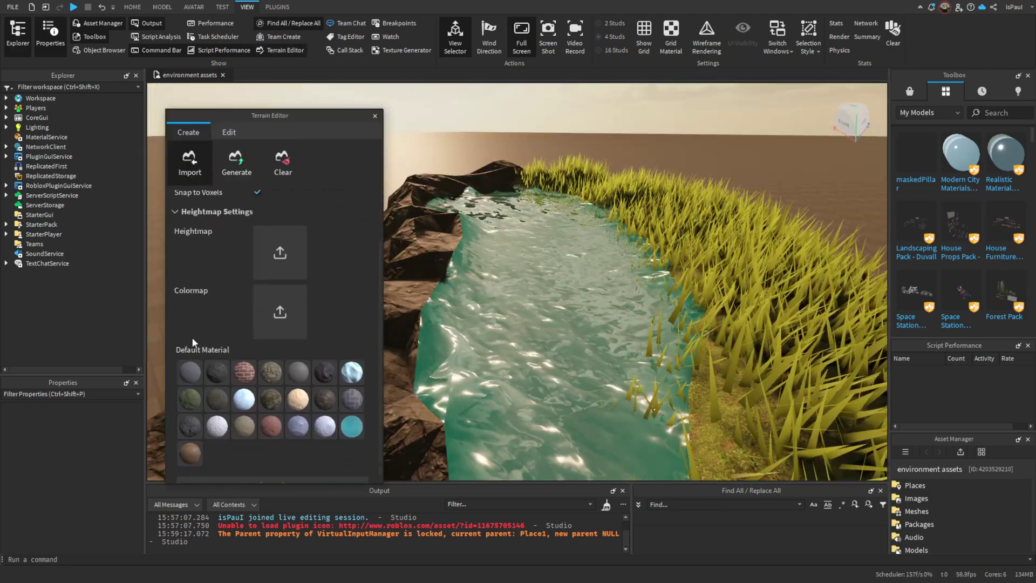
click(236, 162)
click(229, 132)
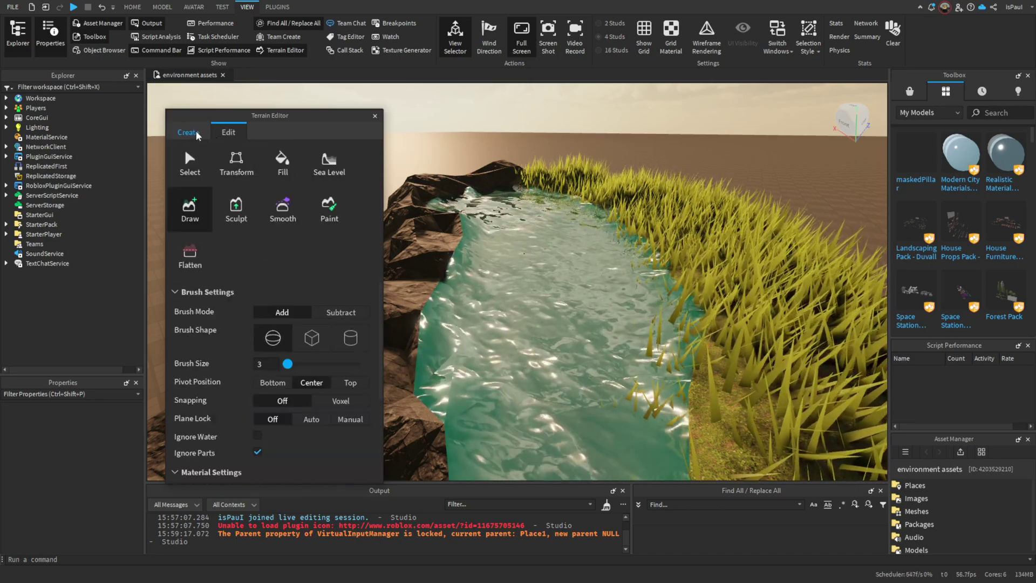
click(196, 134)
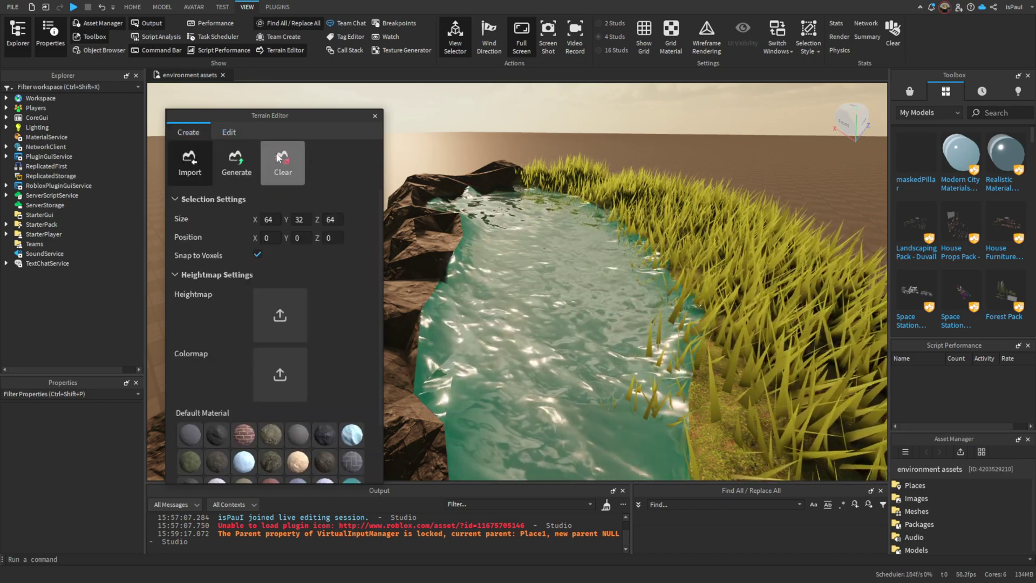
scroll(246, 293, down, 2)
click(236, 161)
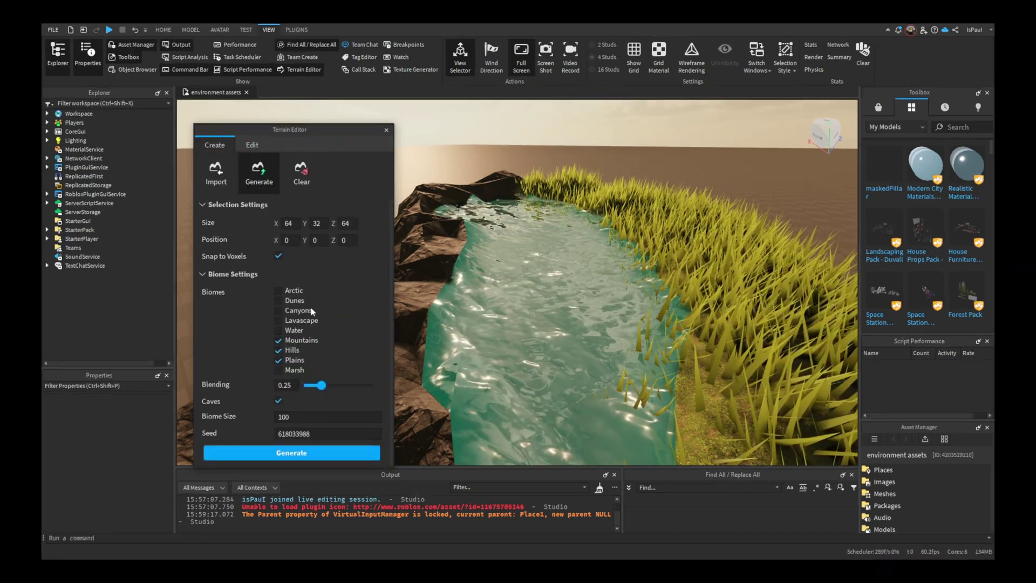
click(302, 174)
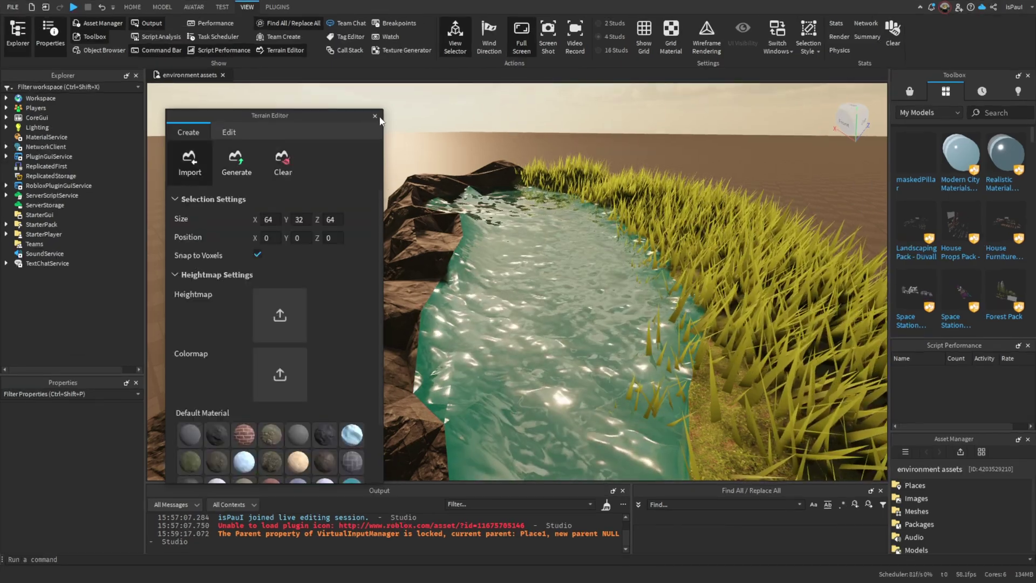
click(386, 130)
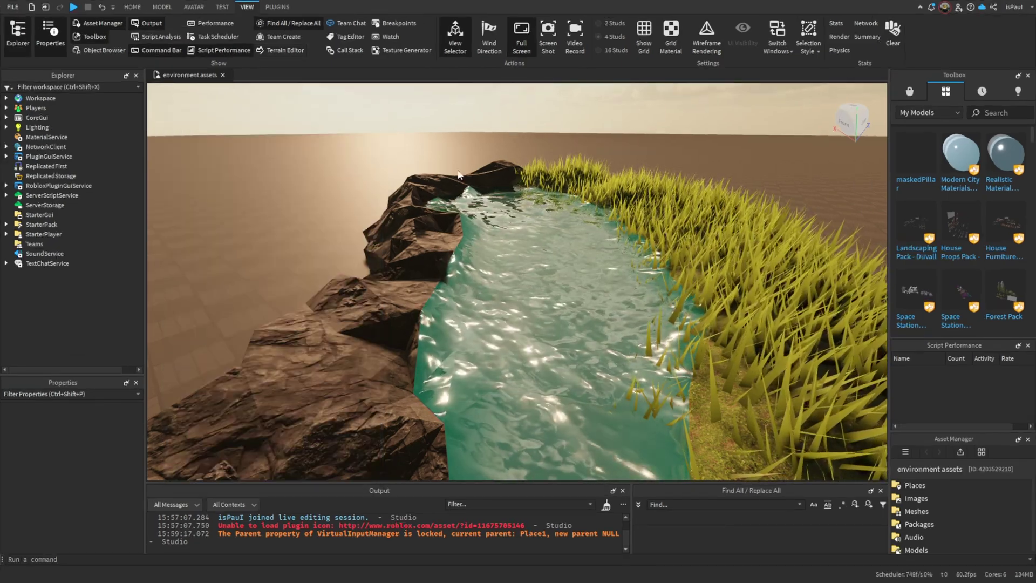
- Upgrade the place's existing terrain water to Shorelines through the Terrain Editor's upgrade settings
right_drag(600, 238, 605, 241)
scroll(605, 241, down, 4)
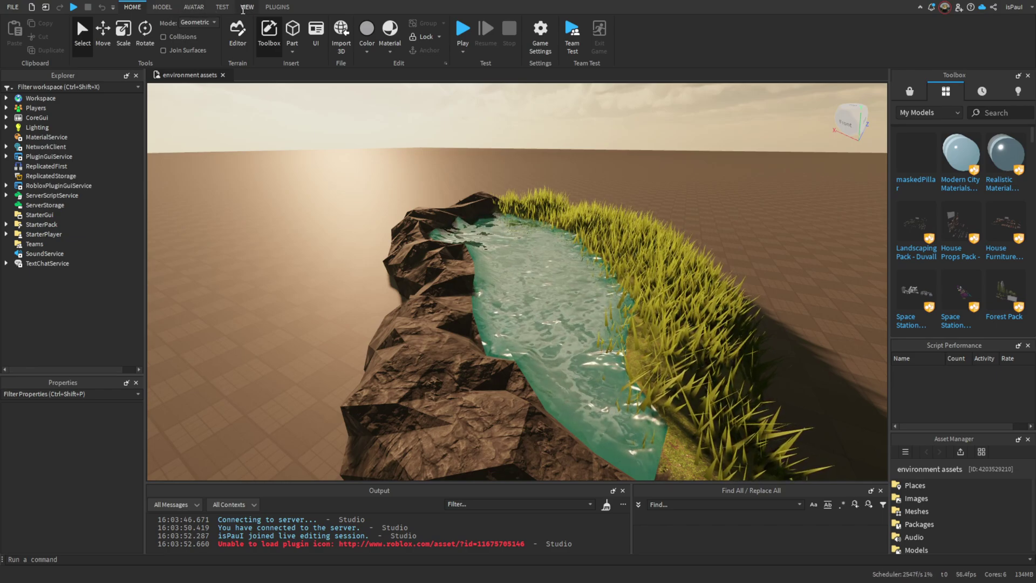
click(247, 7)
click(281, 50)
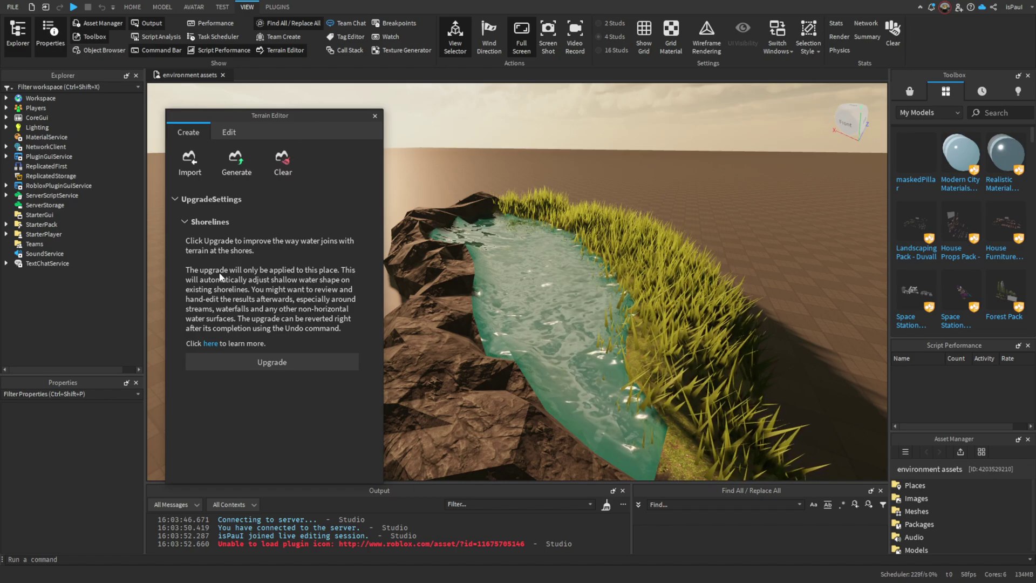
right_drag(407, 314, 406, 315)
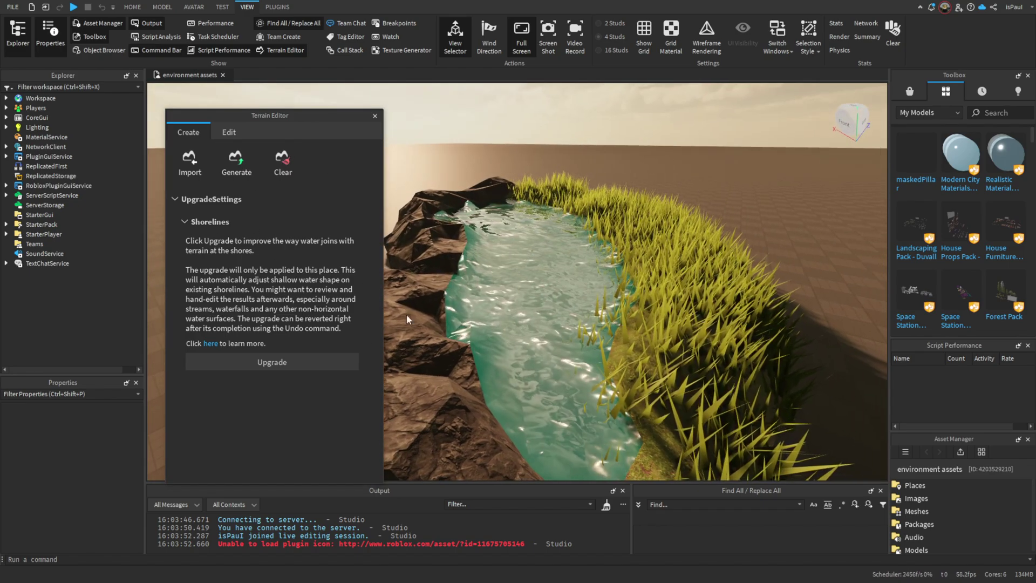
click(321, 360)
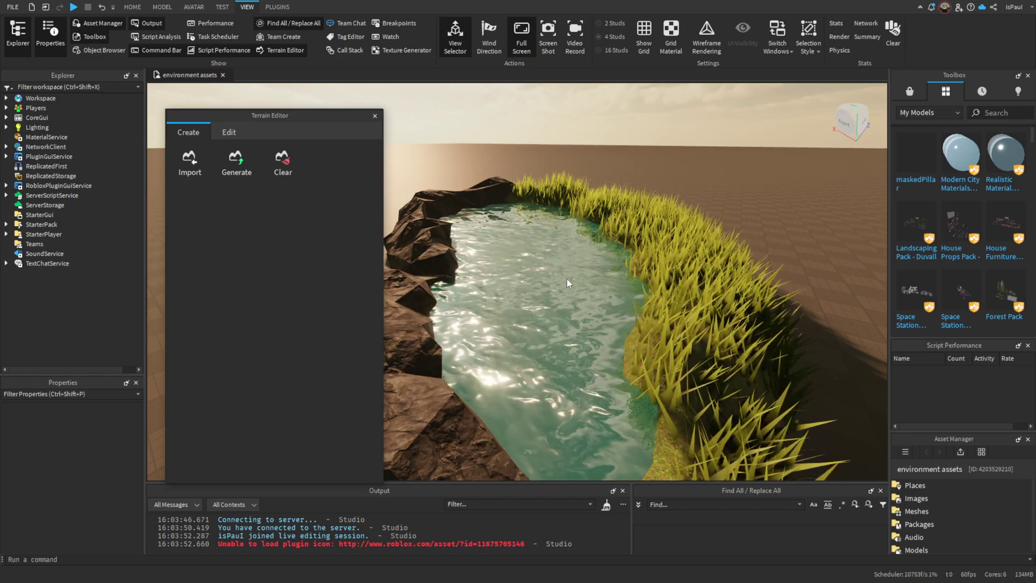
- Examine the upgraded pond's water edges along the rock and grass banks, closing the Terrain Editor for a clear view
mouse_move(566, 278)
right_down()
mouse_move(580, 287)
mouse_move(575, 274)
right_up()
key(s)
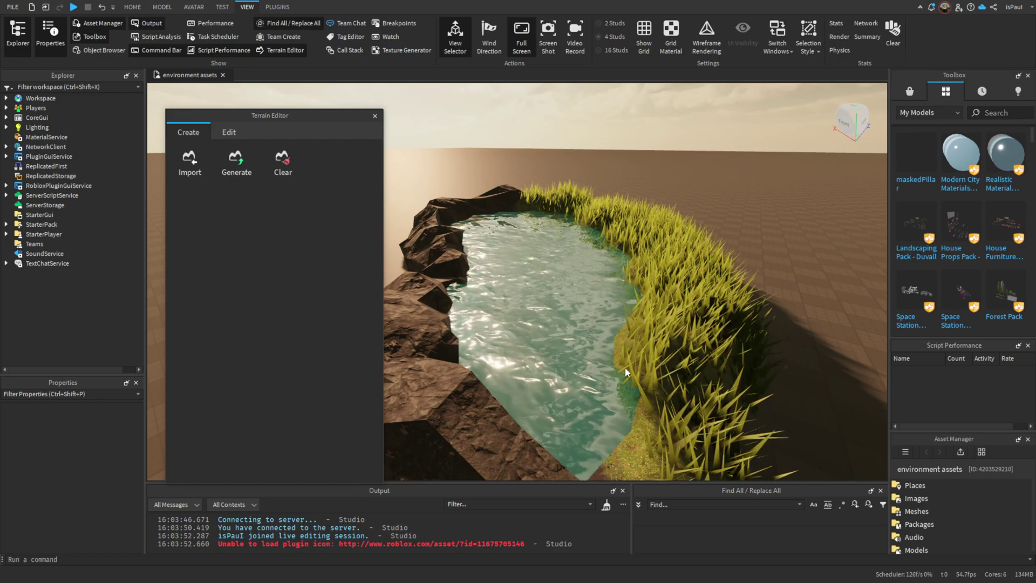
right_drag(593, 362, 604, 331)
key(d)
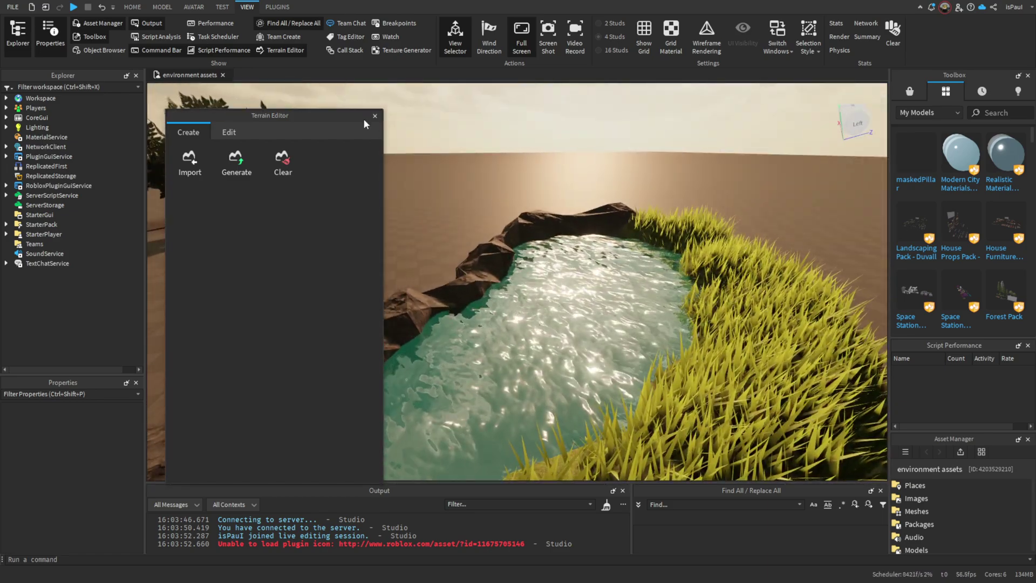
click(375, 116)
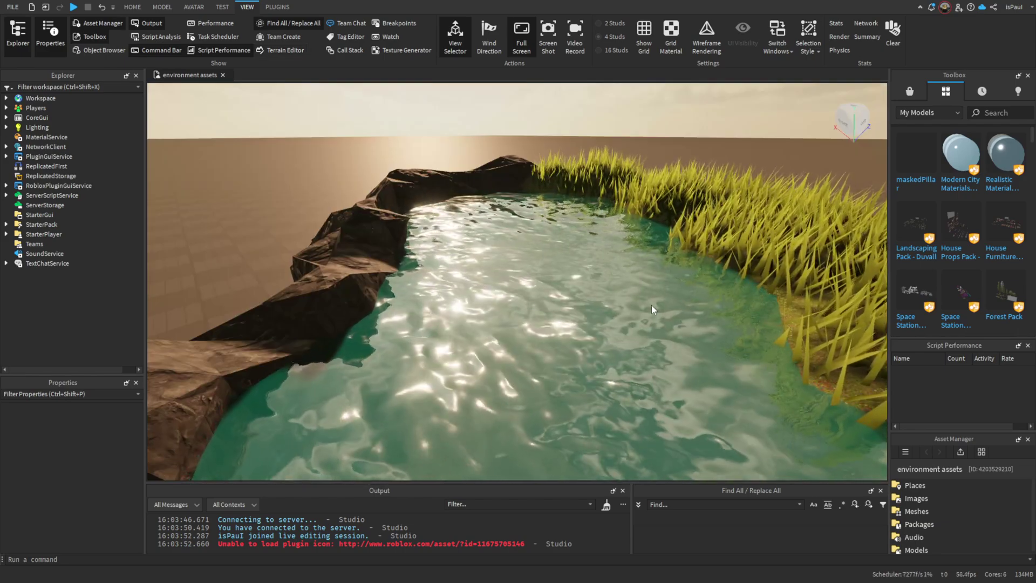
right_drag(598, 310, 442, 299)
right_drag(343, 266, 524, 268)
right_drag(622, 299, 520, 374)
right_drag(611, 357, 610, 358)
right_drag(577, 294, 653, 268)
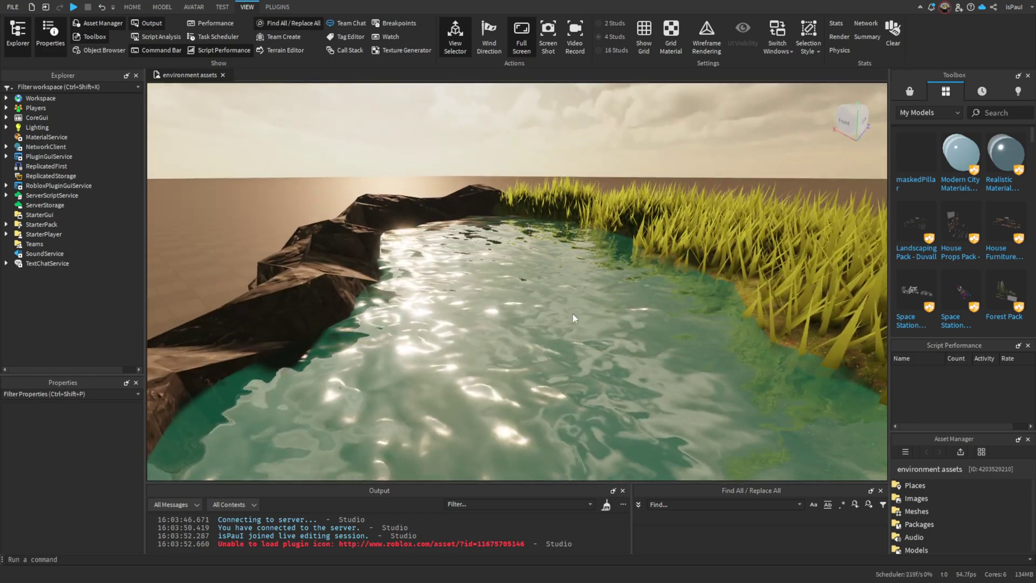
- Examine from close up how the upgraded water meets the grass bank and reflects the grass
right_drag(662, 350, 660, 345)
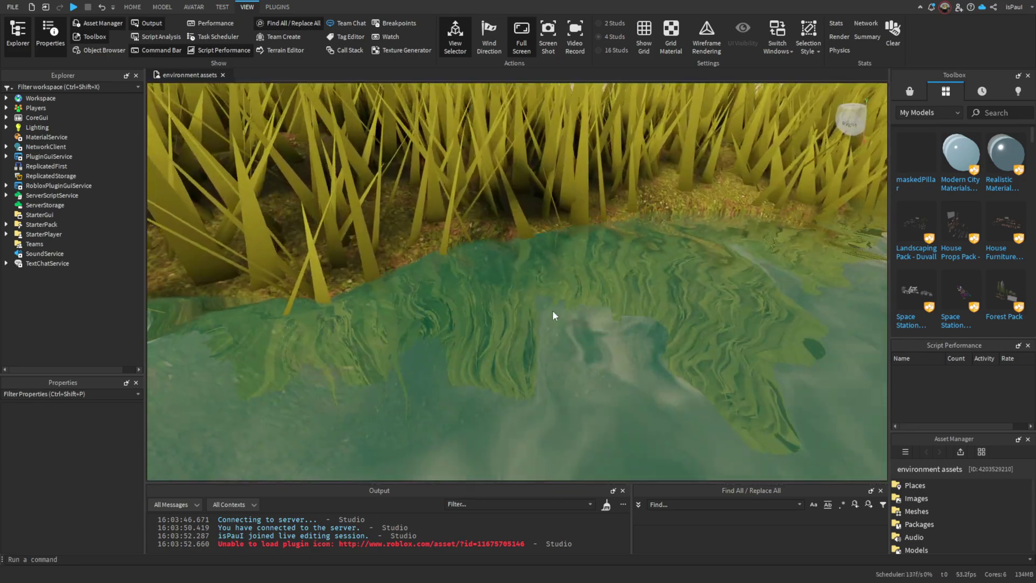
scroll(561, 311, down, 2)
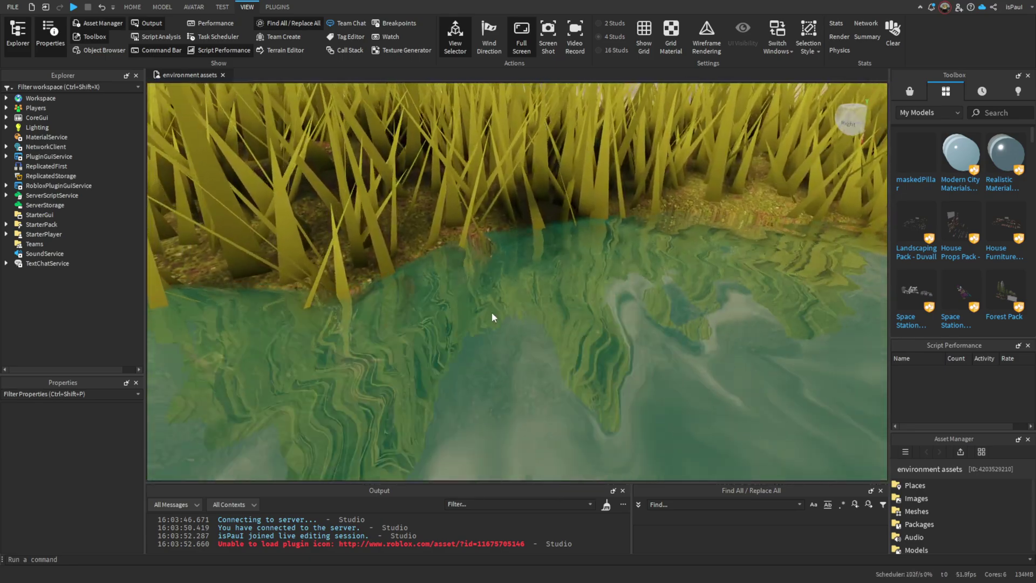
scroll(529, 325, up, 2)
right_drag(554, 361, 624, 299)
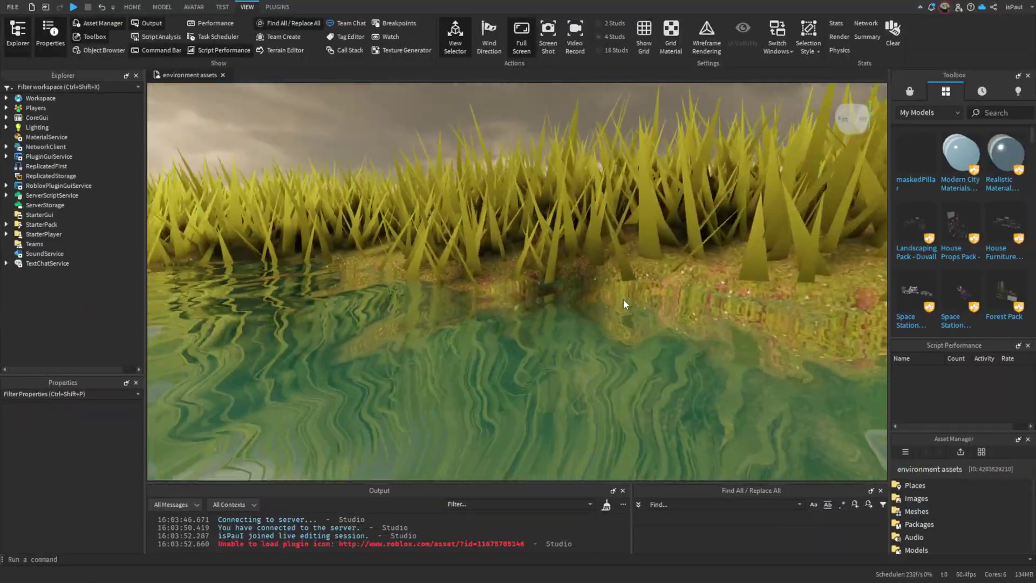
right_drag(623, 299, 624, 299)
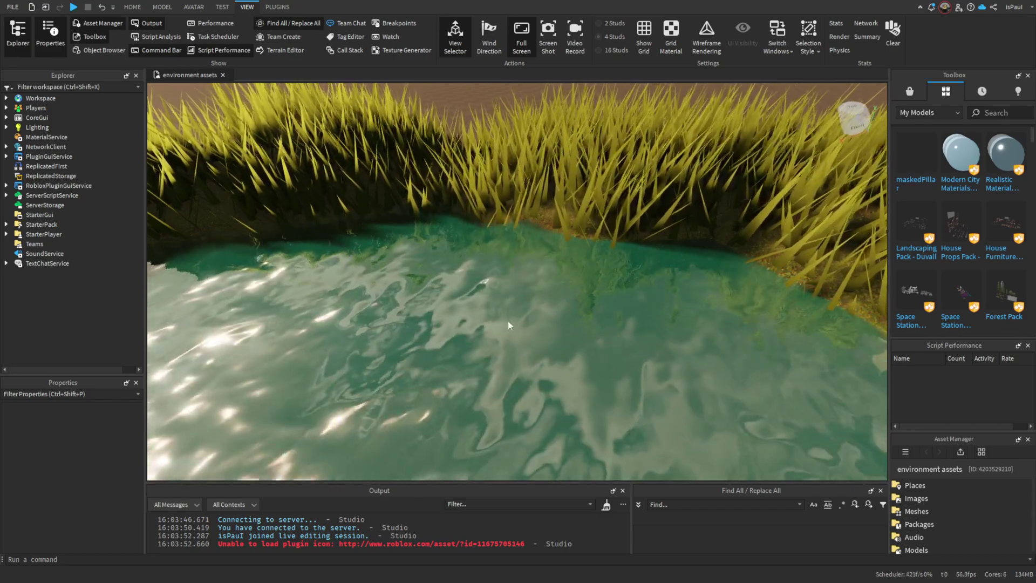
right_drag(524, 339, 524, 339)
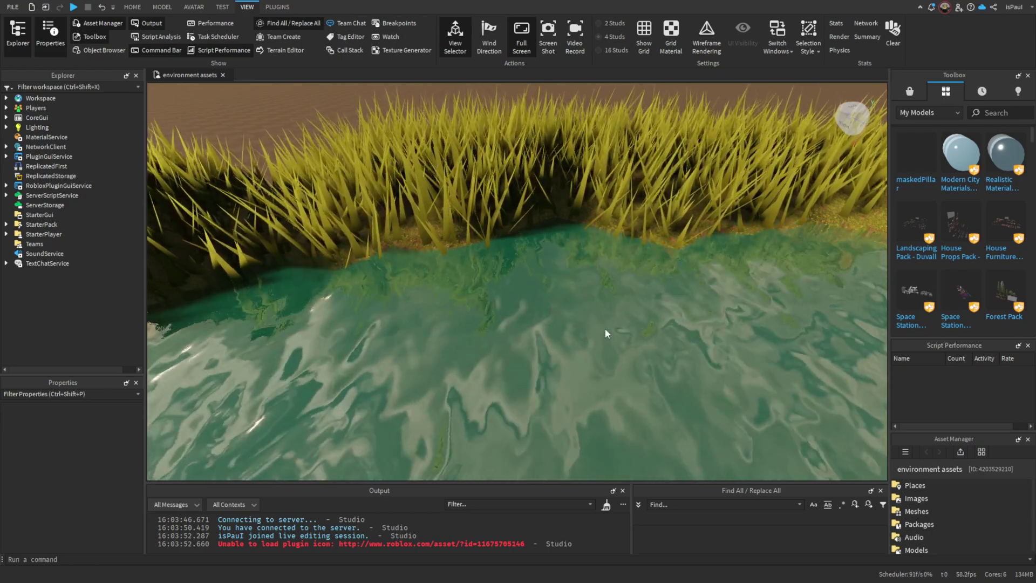
right_drag(604, 329, 605, 329)
- Place a tree on the grass bank beside the pond to view its reflection, and end the play test
drag(378, 217, 493, 280)
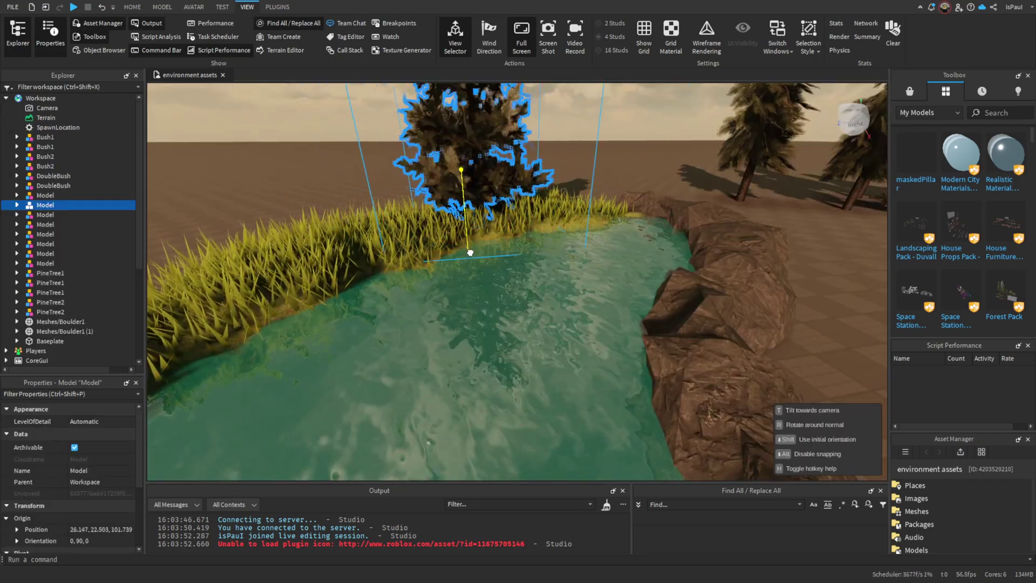
click(508, 261)
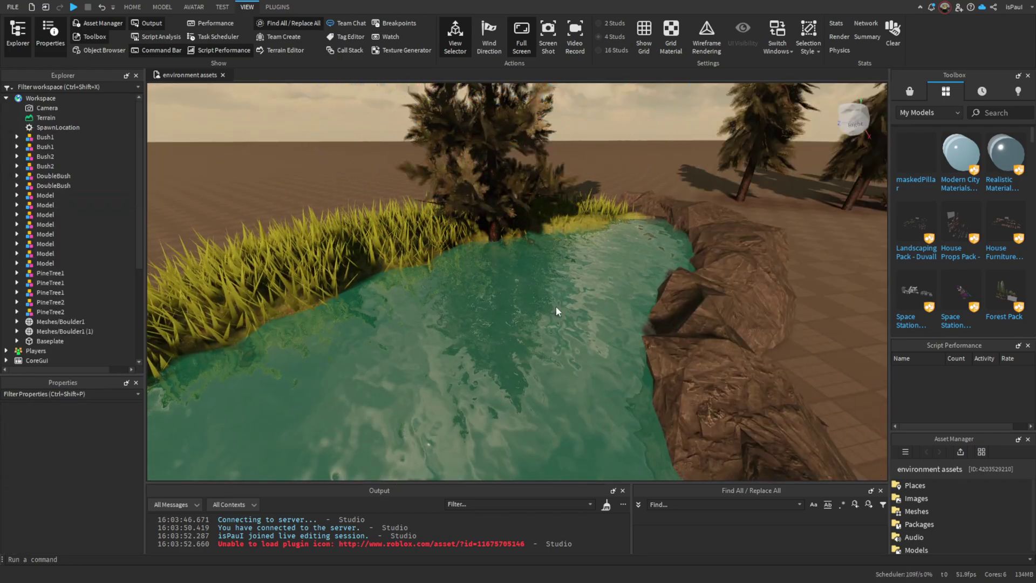
scroll(614, 326, down, 3)
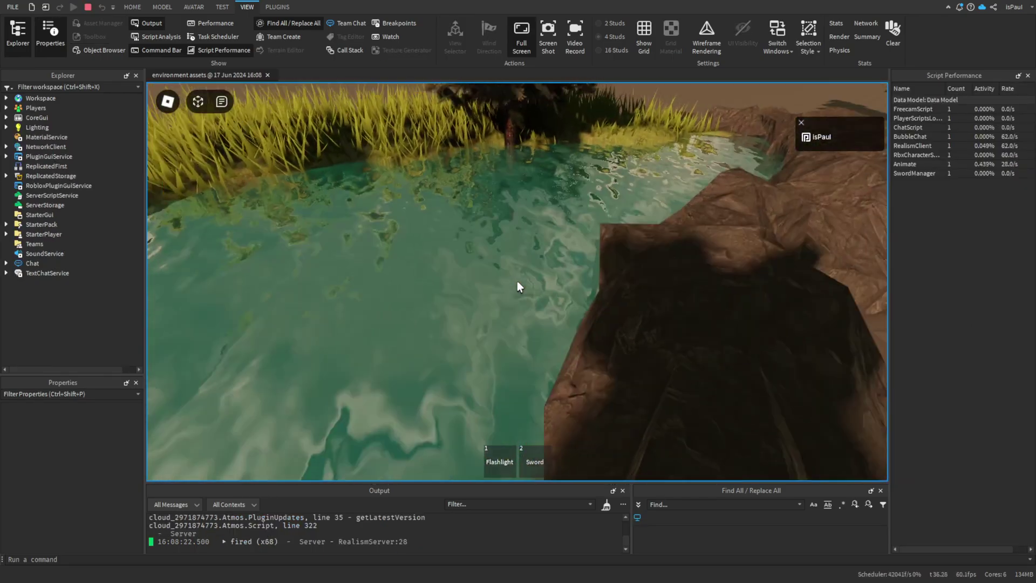
key(shift+F5)
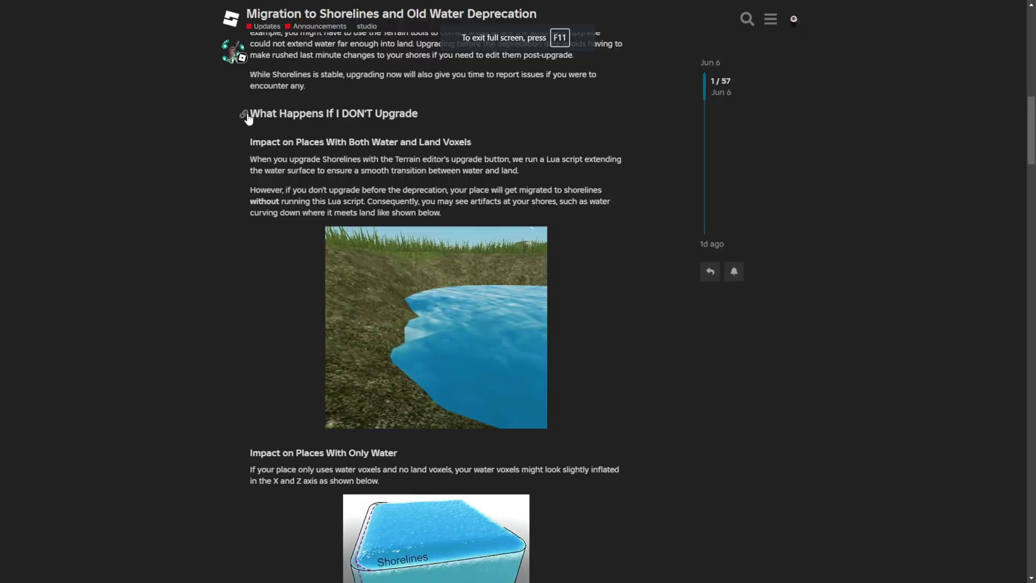
- In the browser's Shorelines migration post, read what happens without upgrading, including places with only water and how to subtract extra water
drag(422, 113, 249, 114)
click(501, 130)
scroll(513, 185, down, 5)
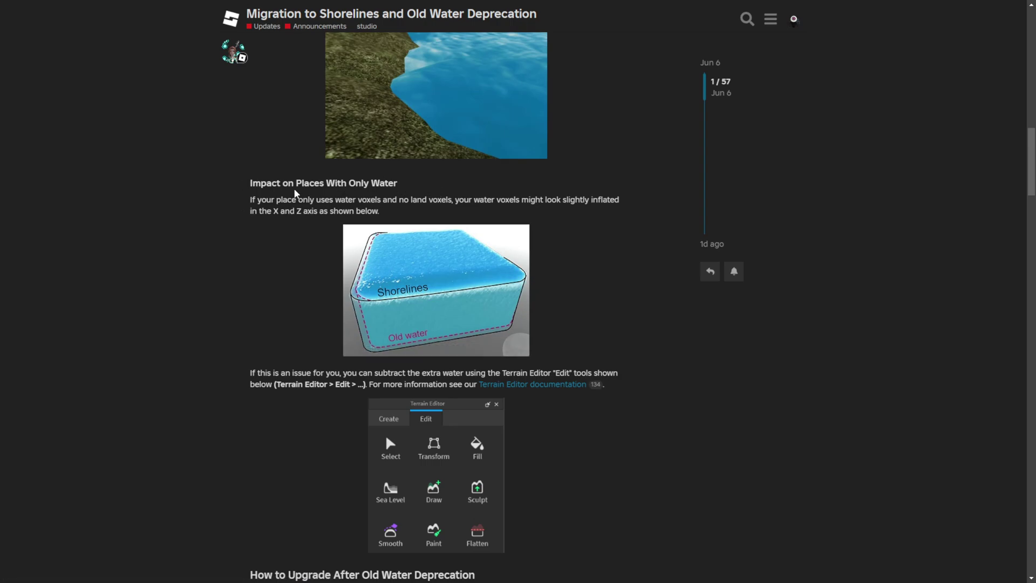
drag(287, 200, 432, 200)
click(445, 214)
drag(470, 199, 518, 200)
click(544, 221)
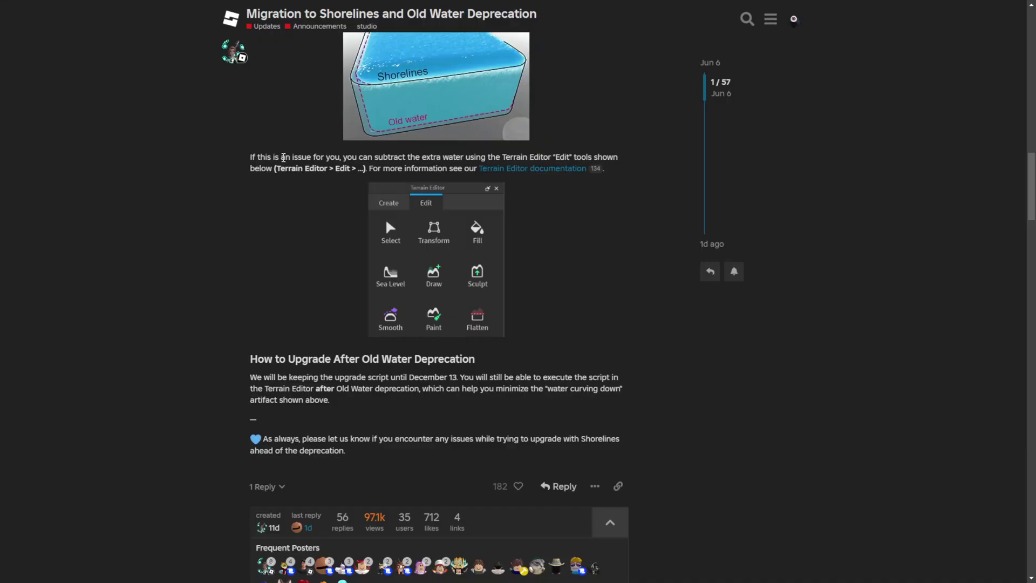
drag(280, 157, 436, 158)
click(433, 168)
- Read the section on upgrading after old water deprecation and how long the upgrade script is kept
scroll(596, 225, down, 2)
drag(277, 251, 361, 251)
click(507, 251)
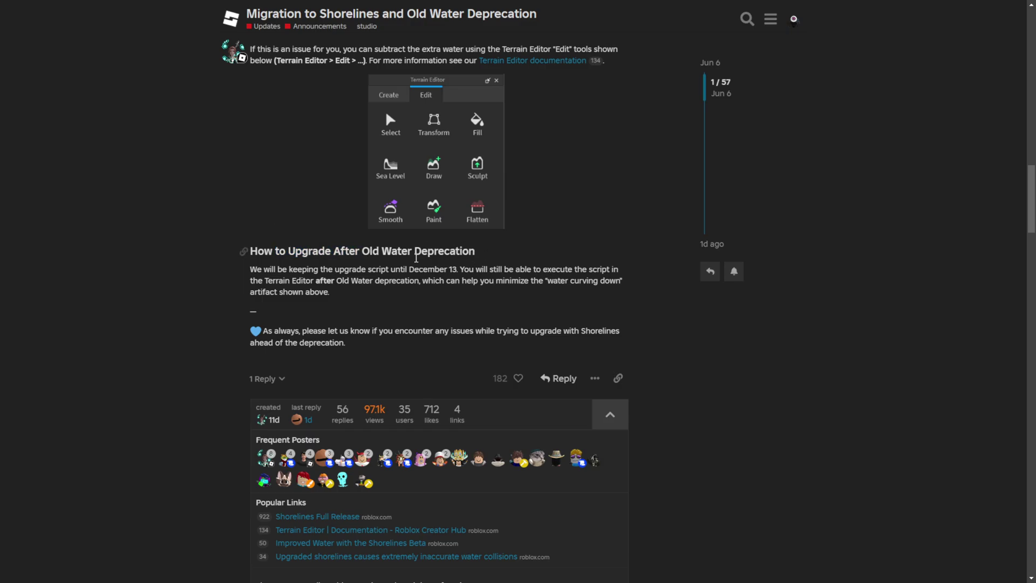
drag(250, 269, 374, 270)
click(381, 301)
drag(292, 269, 416, 280)
click(405, 322)
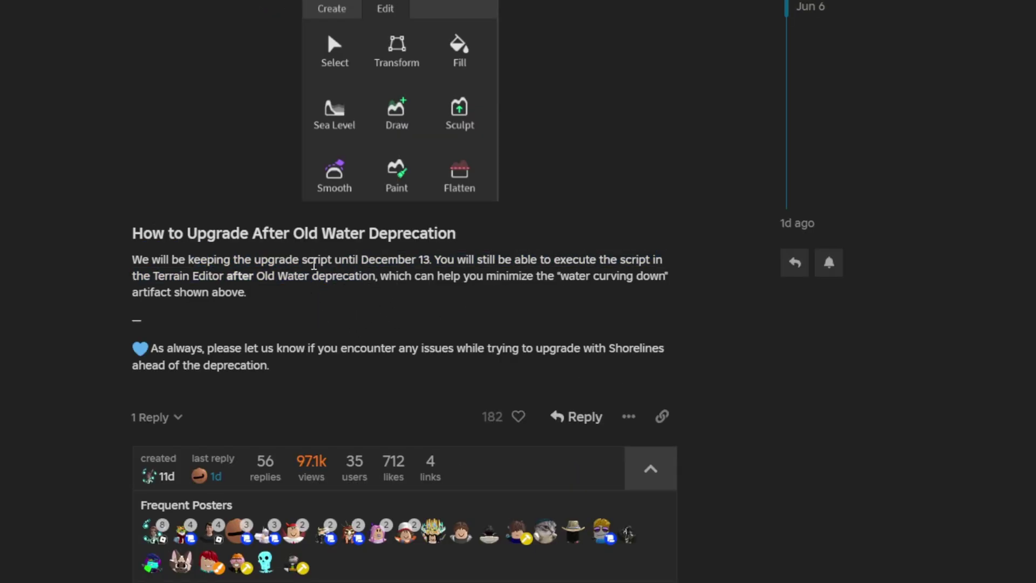
drag(360, 259, 428, 260)
click(446, 275)
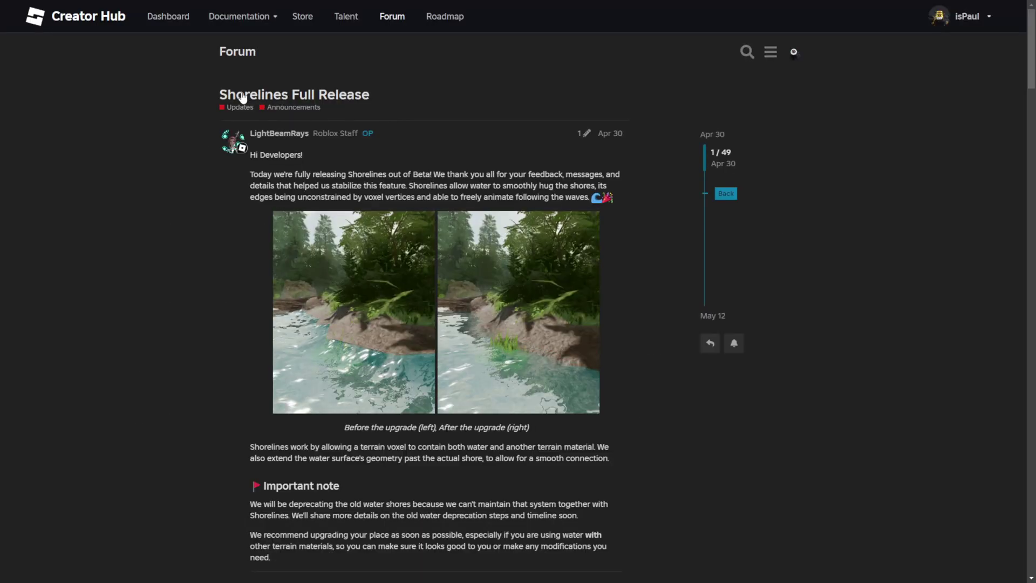
- Review the Shorelines Full Release post alongside the migration post, from its introduction through the upgrade instructions to the warnings
drag(242, 97, 422, 121)
click(349, 110)
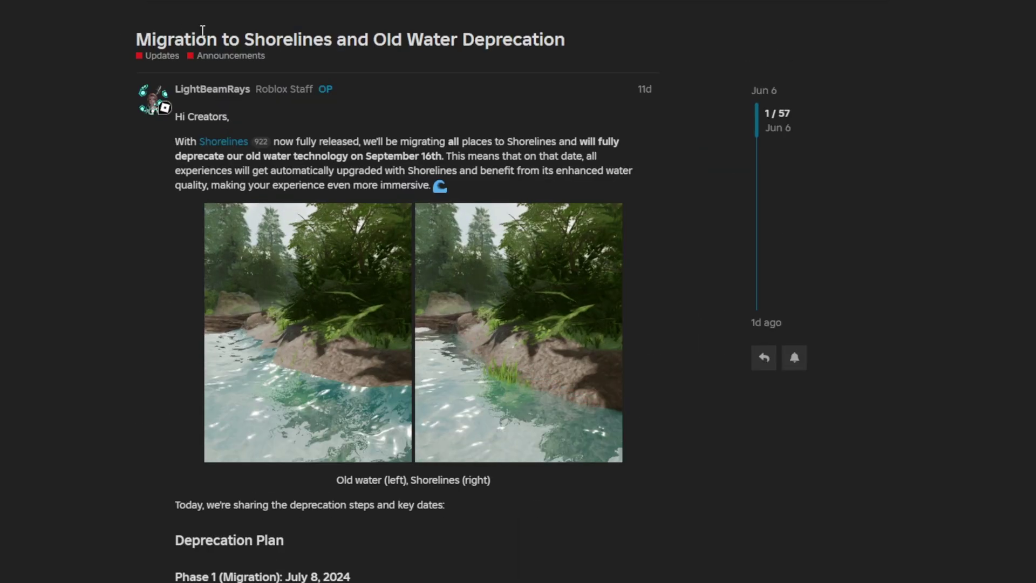
drag(135, 39, 291, 39)
click(376, 47)
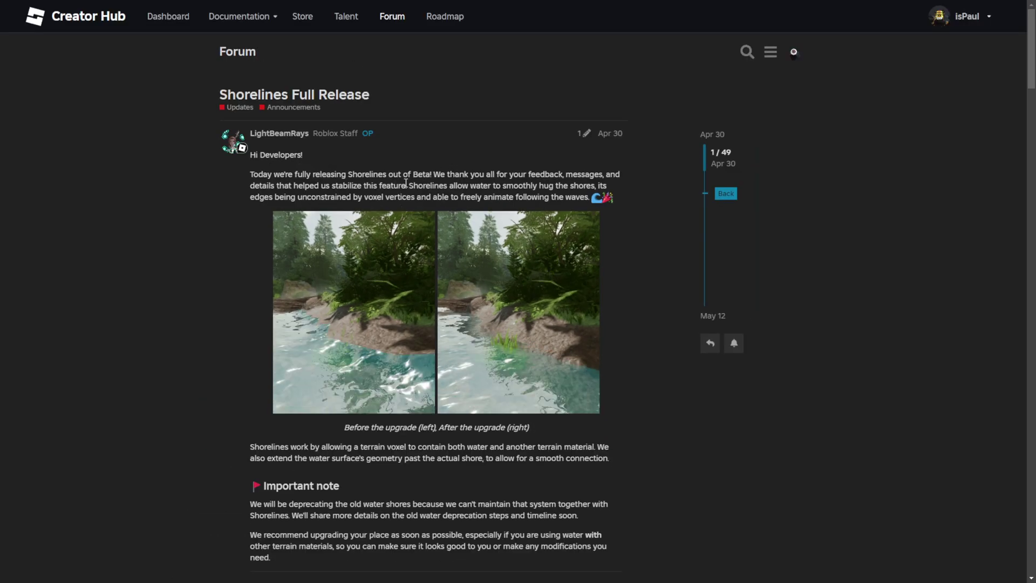
click(441, 172)
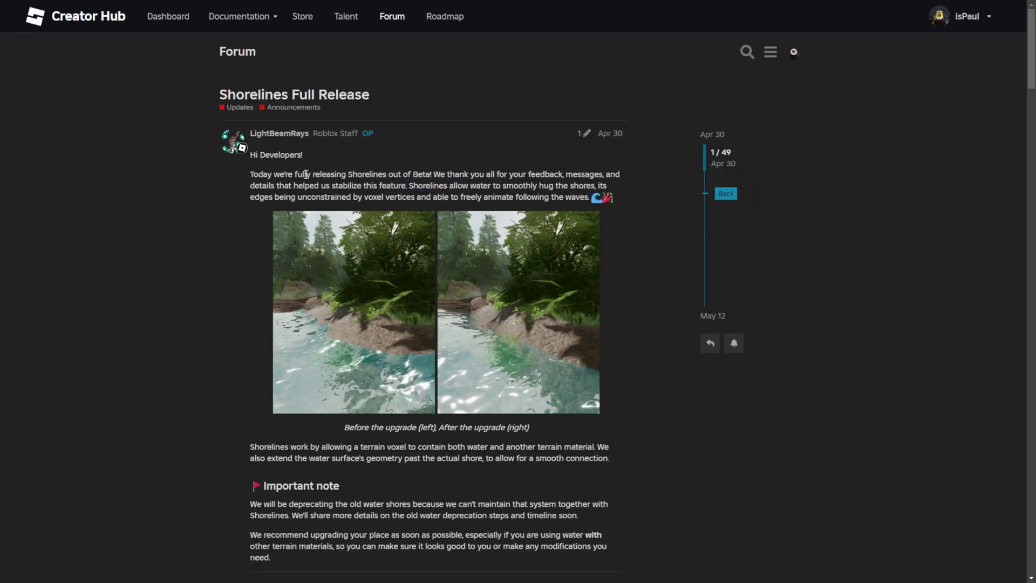
drag(296, 171, 352, 174)
click(227, 215)
scroll(352, 224, down, 12)
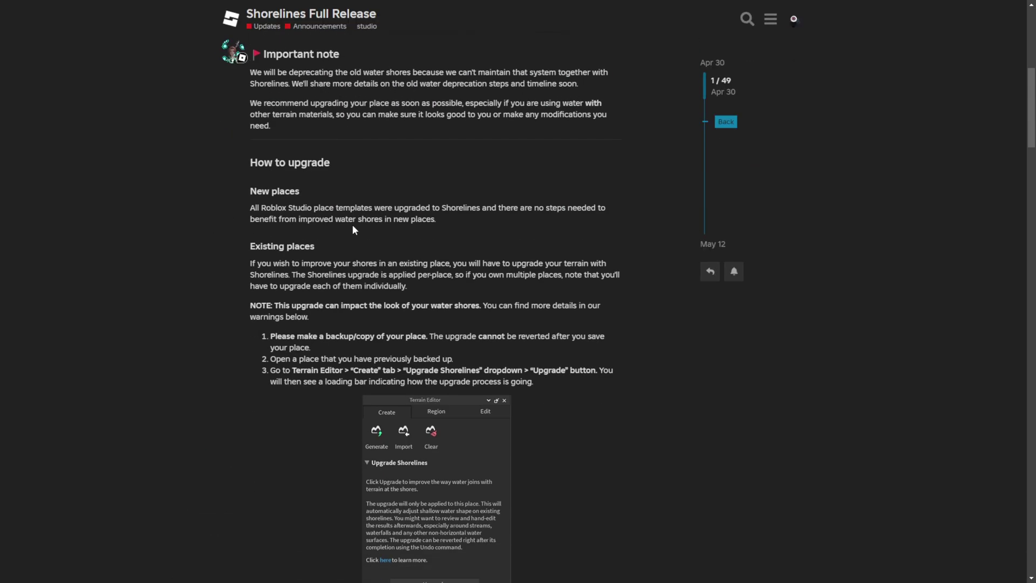
scroll(352, 224, down, 5)
scroll(244, 225, up, 2)
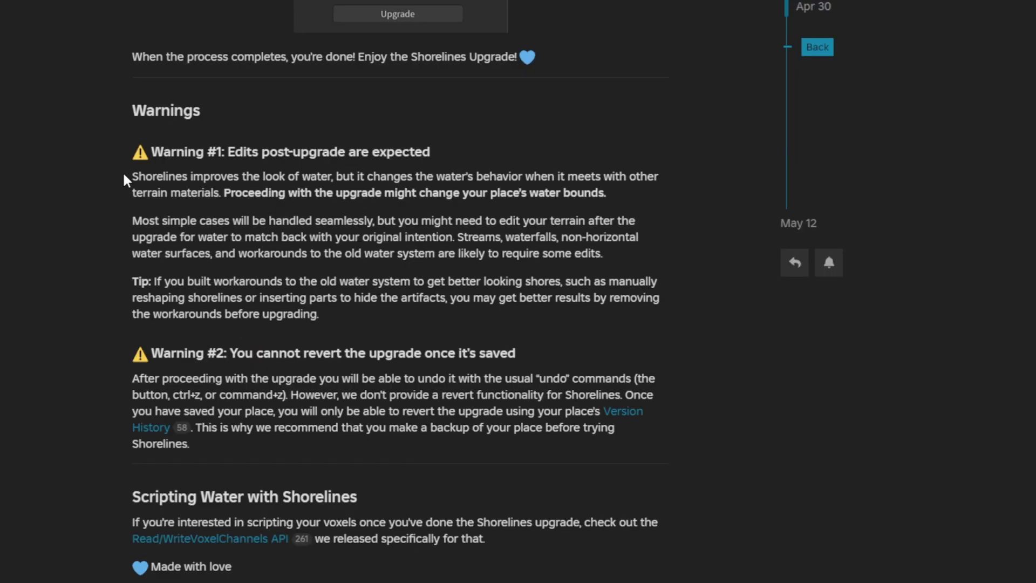
- Read the two upgrade warnings about post-upgrade edits, changed water bounds and reverting a saved upgrade
drag(125, 180, 282, 172)
click(202, 209)
drag(107, 172, 526, 176)
click(252, 174)
click(356, 183)
click(643, 176)
drag(227, 194, 390, 194)
click(390, 211)
drag(527, 353, 203, 358)
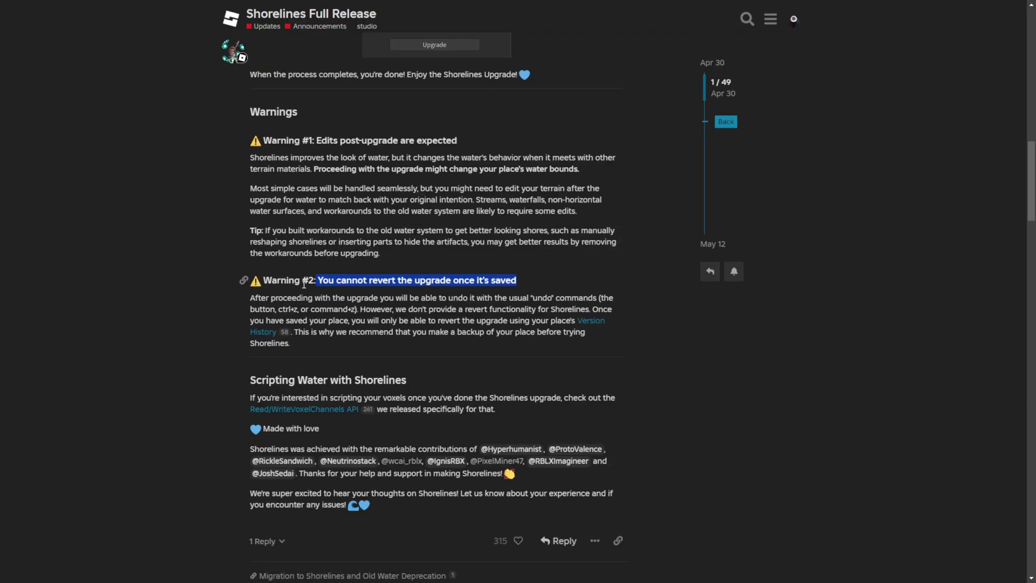
click(361, 294)
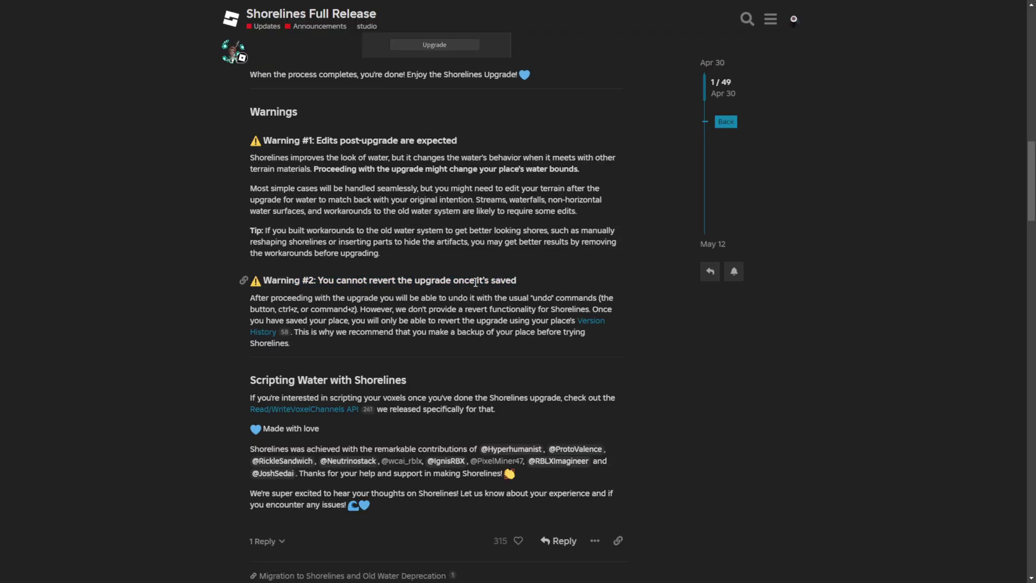
drag(316, 279, 442, 280)
click(452, 297)
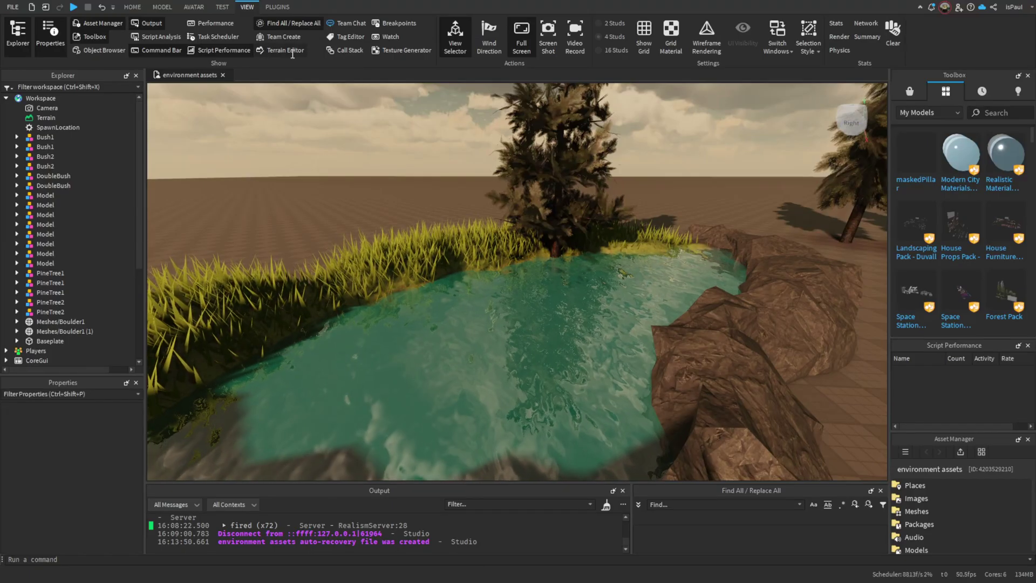
- In Roblox Studio, check the Terrain Editor for the upgrade option, close it, and save the place to Roblox
click(286, 53)
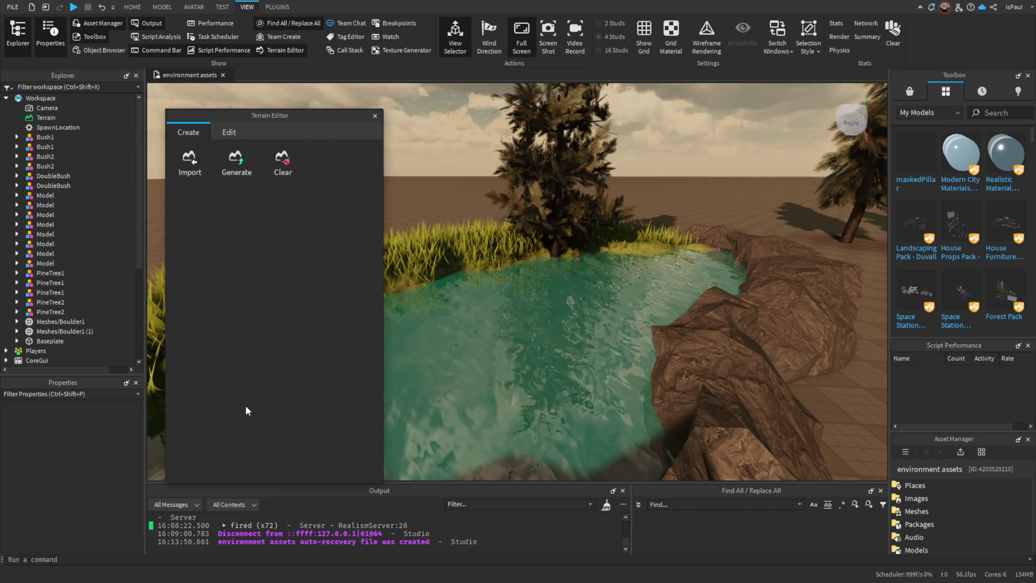
click(374, 116)
right_drag(422, 224, 422, 225)
key(ctrl+s)
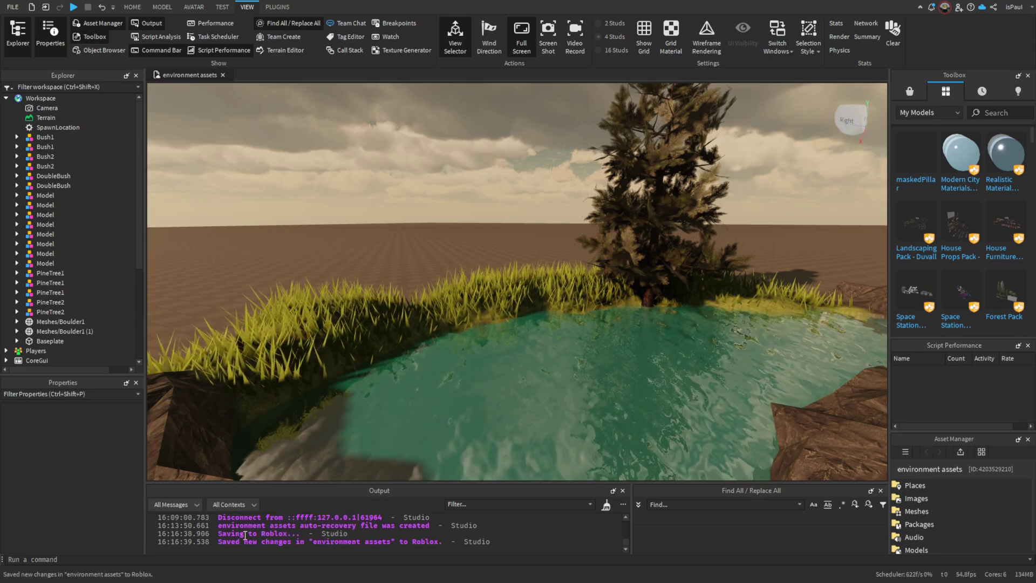
drag(218, 541, 316, 541)
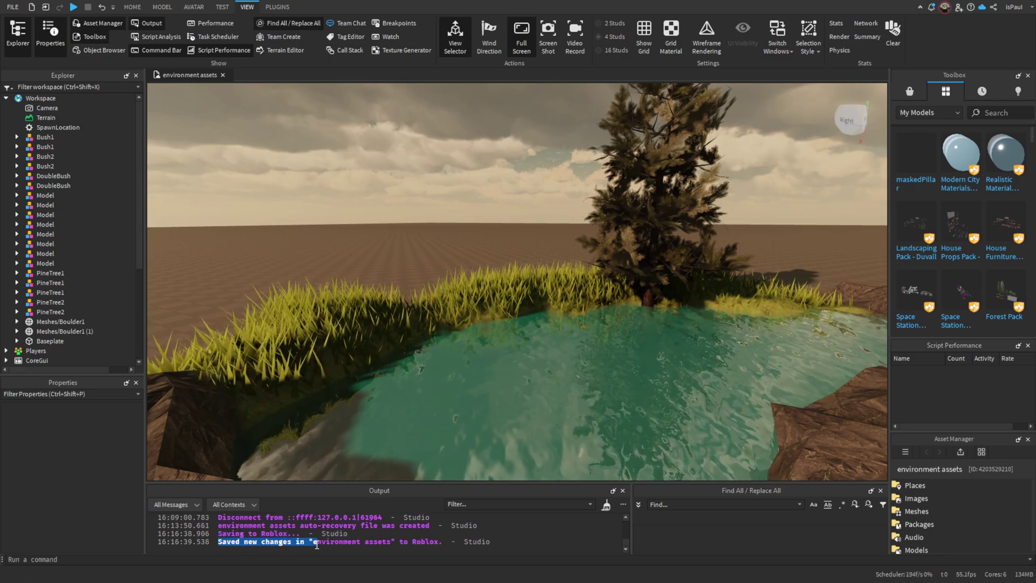
- Undo the tree's placement beside the pond
right_drag(457, 311, 472, 313)
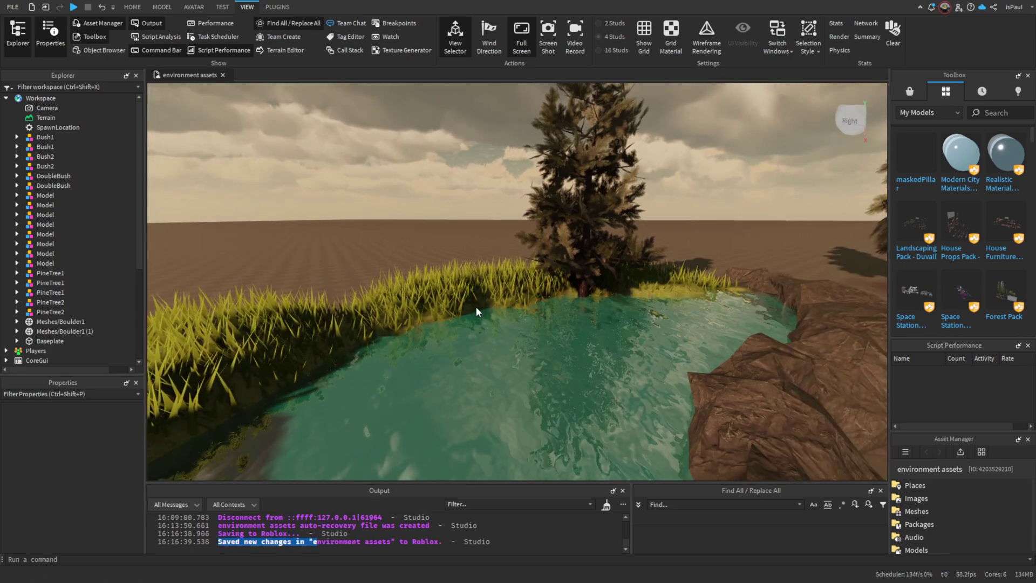
key(ctrl+z)
key(ctrl+z)
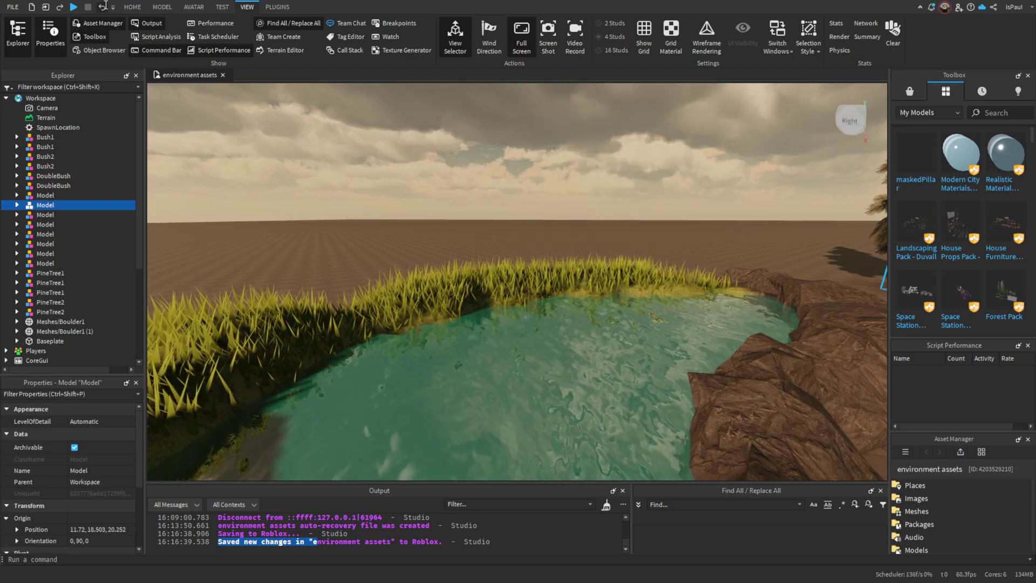
- Undo the recent changes back through the Shorelines upgrade of the pond's terrain
click(103, 8)
click(103, 8)
right_drag(484, 291, 487, 292)
scroll(487, 293, down, 4)
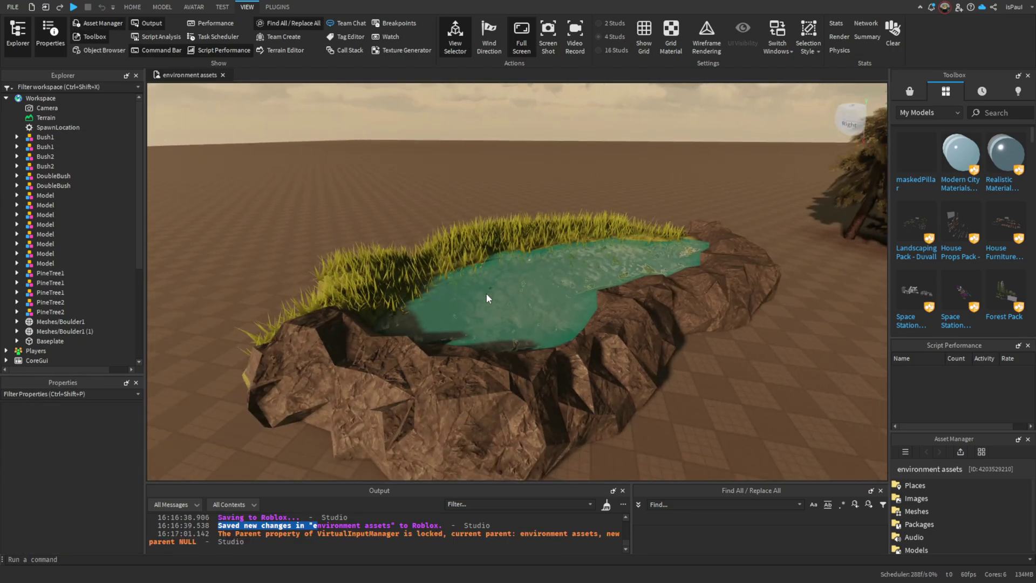
- Redo and undo the Shorelines upgrade repeatedly to compare the new and old water edges around the pond
scroll(487, 293, up, 4)
key(ctrl+y)
key(ctrl+z)
key(ctrl+y)
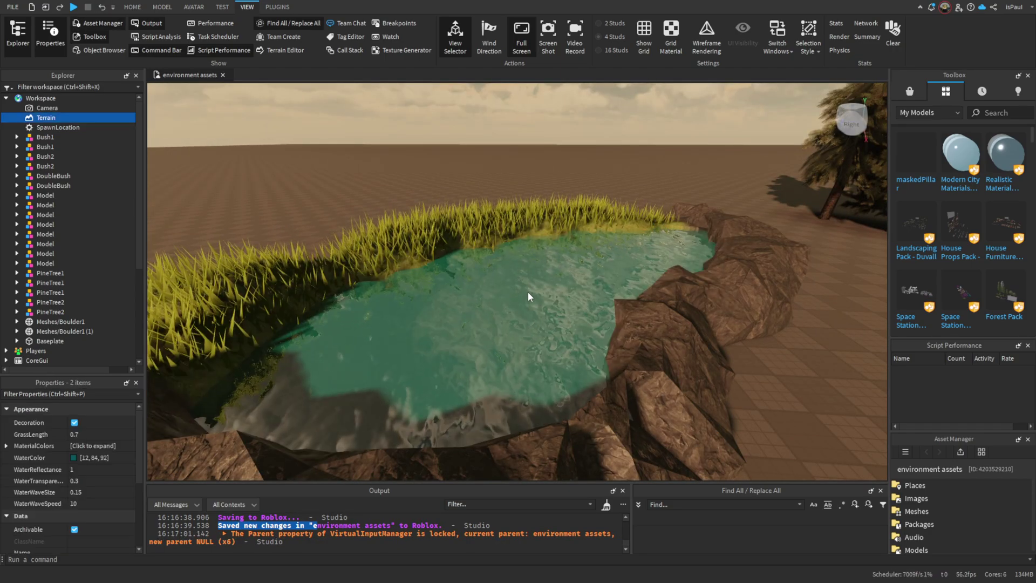
key(ctrl+z)
click(528, 296)
scroll(419, 270, up, 2)
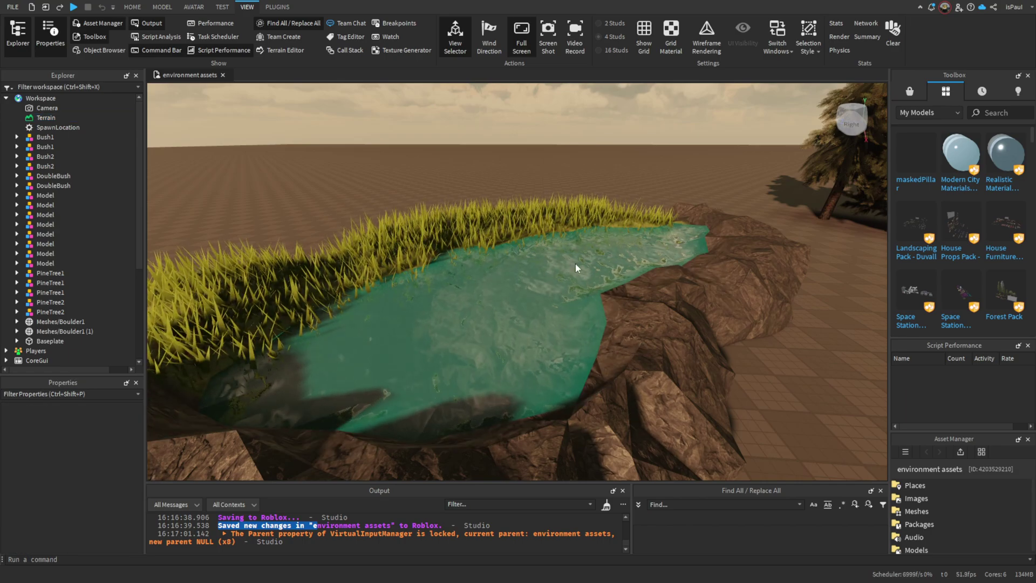
key(ctrl+z)
right_drag(570, 264, 607, 297)
key(ctrl+y)
key(ctrl+z)
click(644, 330)
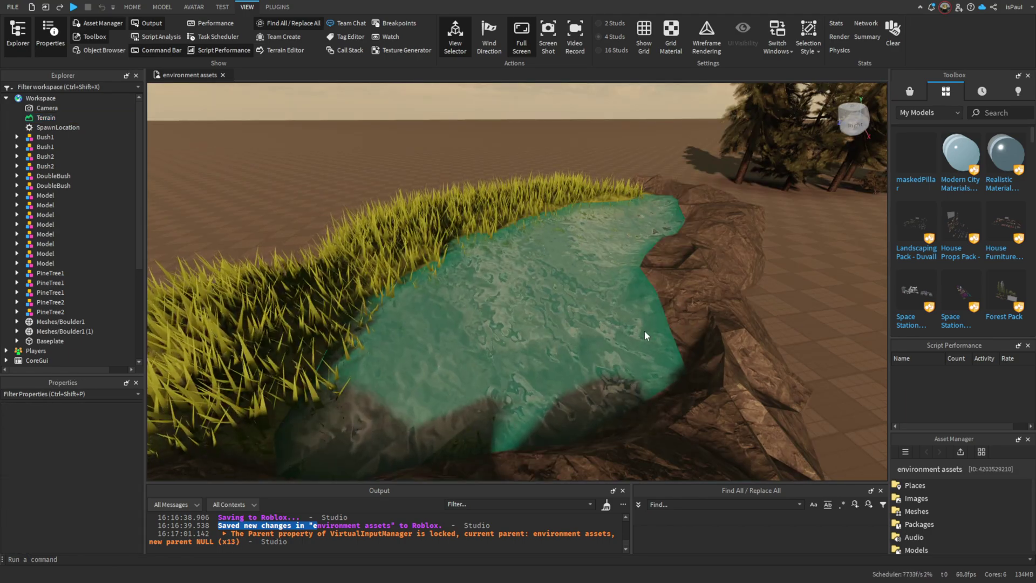
scroll(705, 361, down, 5)
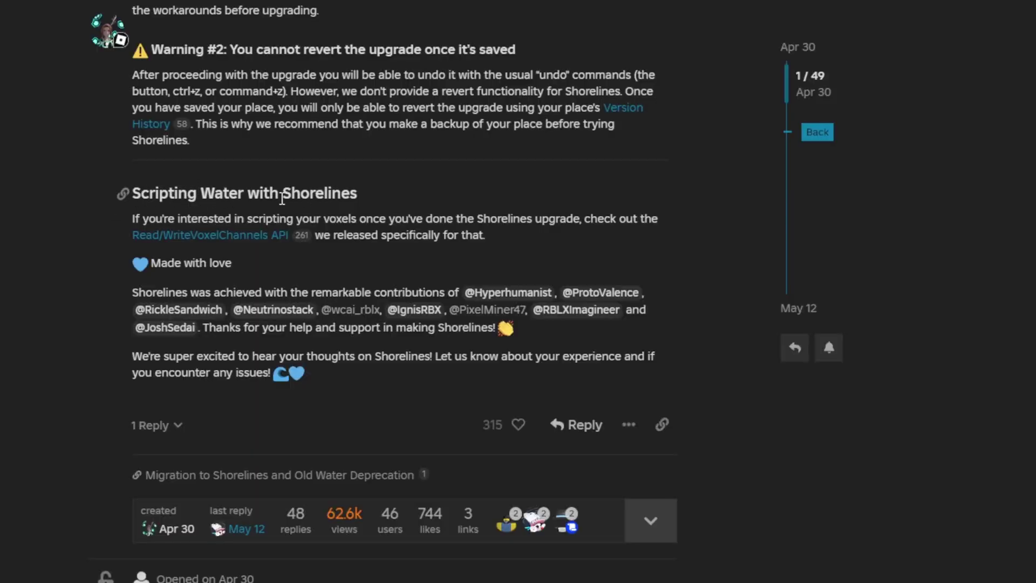
- Read the "Scripting Water with Shorelines" section of the release post about the Read/WriteVoxelChannels API
drag(132, 219, 181, 217)
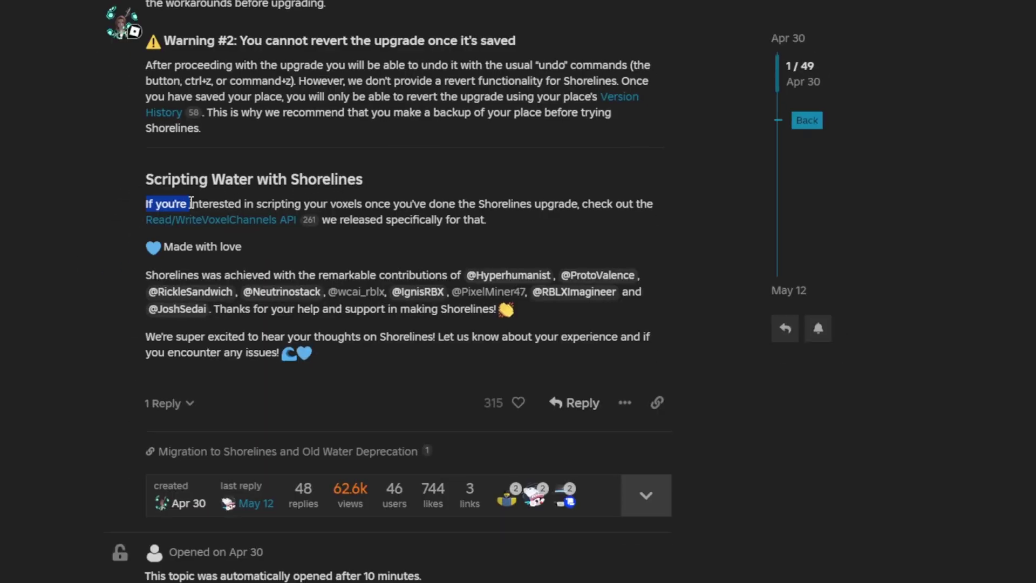
click(316, 258)
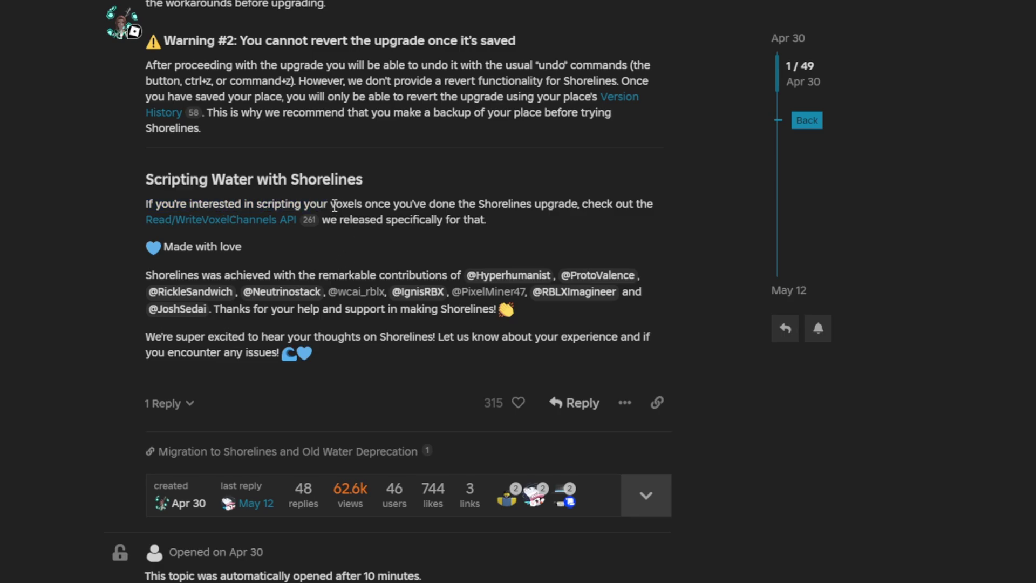
drag(303, 203, 584, 209)
click(395, 227)
click(581, 227)
click(395, 236)
drag(365, 220, 465, 224)
click(487, 236)
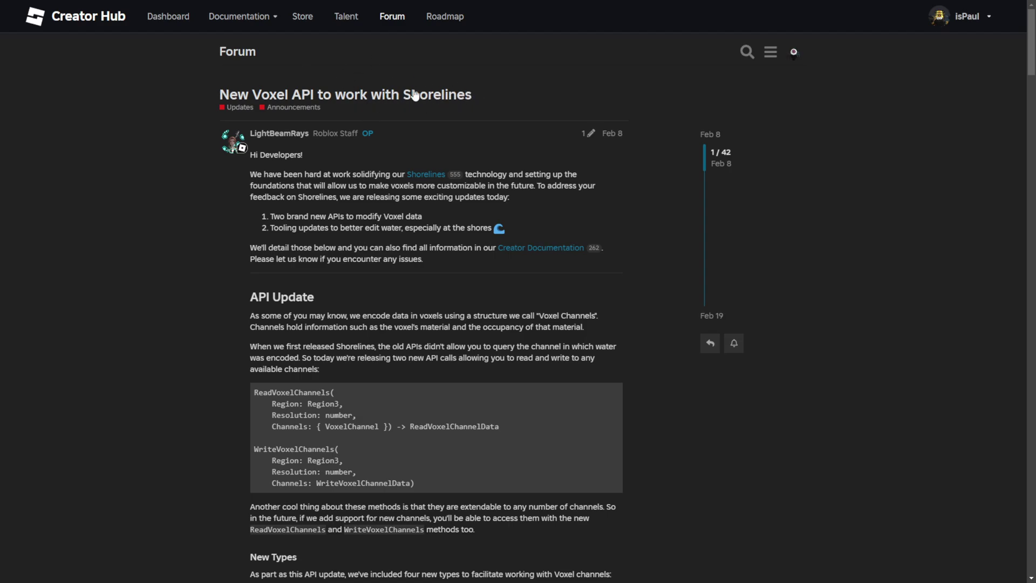
- Read the opening of the "New Voxel API to work with Shorelines" post and its list of updates
drag(162, 274, 318, 273)
click(345, 274)
drag(406, 275, 279, 288)
click(385, 277)
click(287, 306)
drag(385, 289, 467, 288)
click(465, 296)
scroll(505, 253, down, 2)
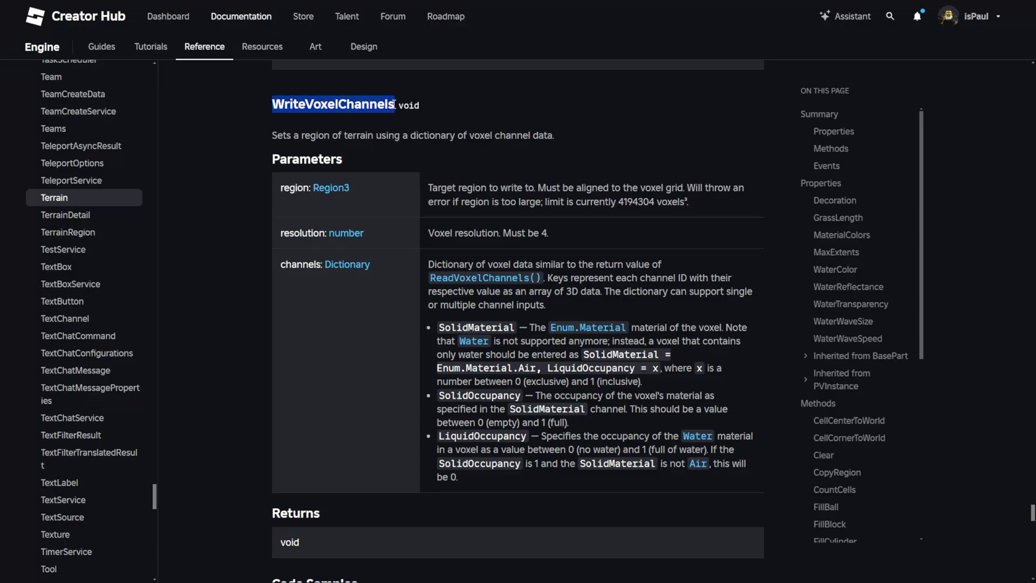
- Find WriteVoxelChannels in the Terrain class reference and look through its code sample
key(ctrl+f)
key(Return)
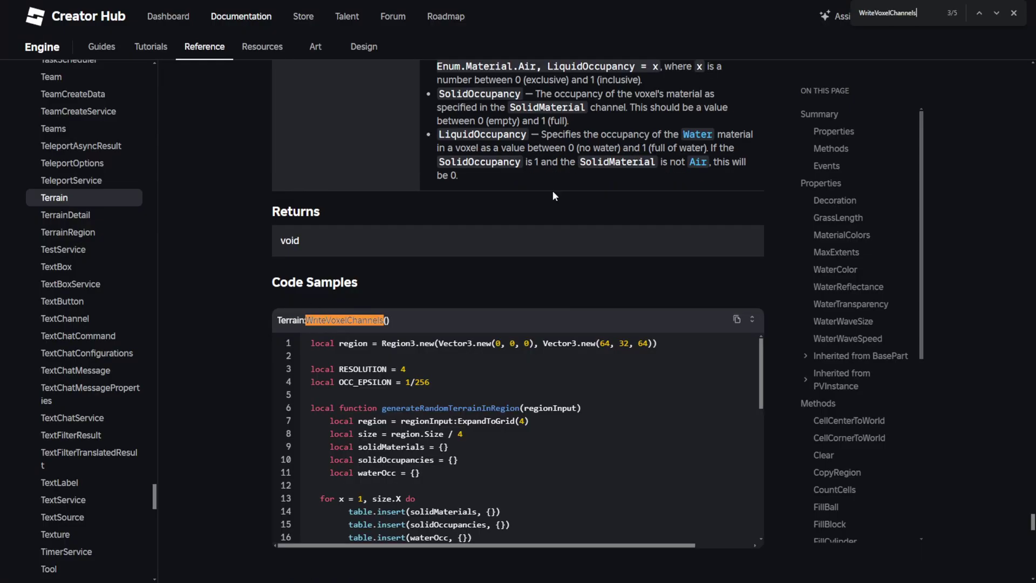
key(Escape)
scroll(759, 247, down, 2)
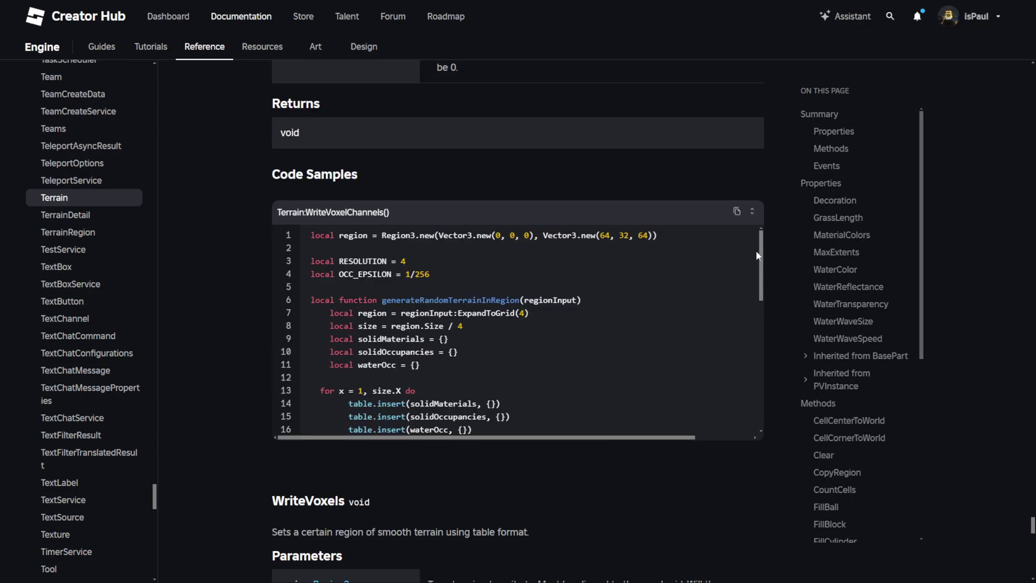
scroll(758, 257, down, 3)
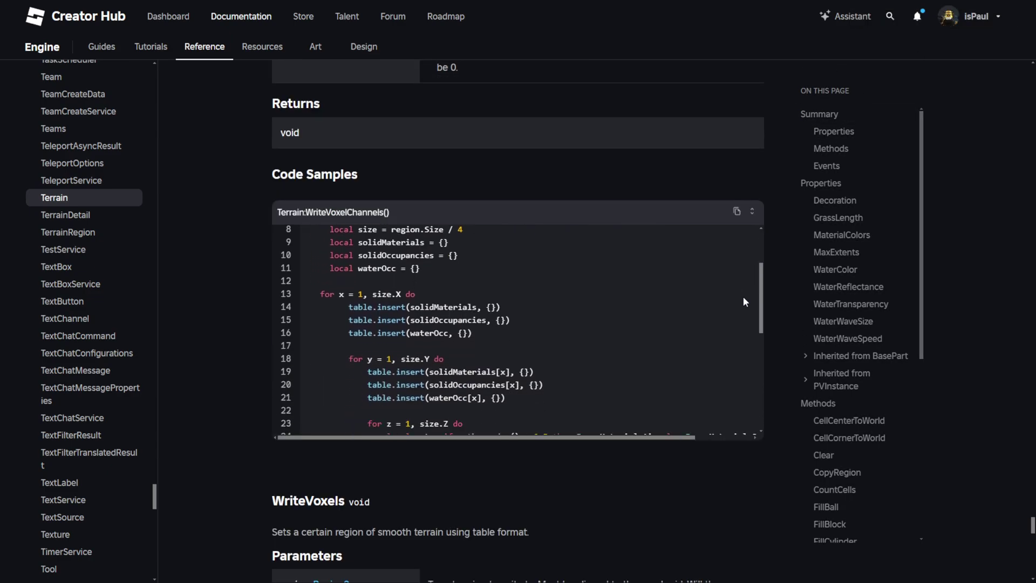
scroll(745, 304, down, 5)
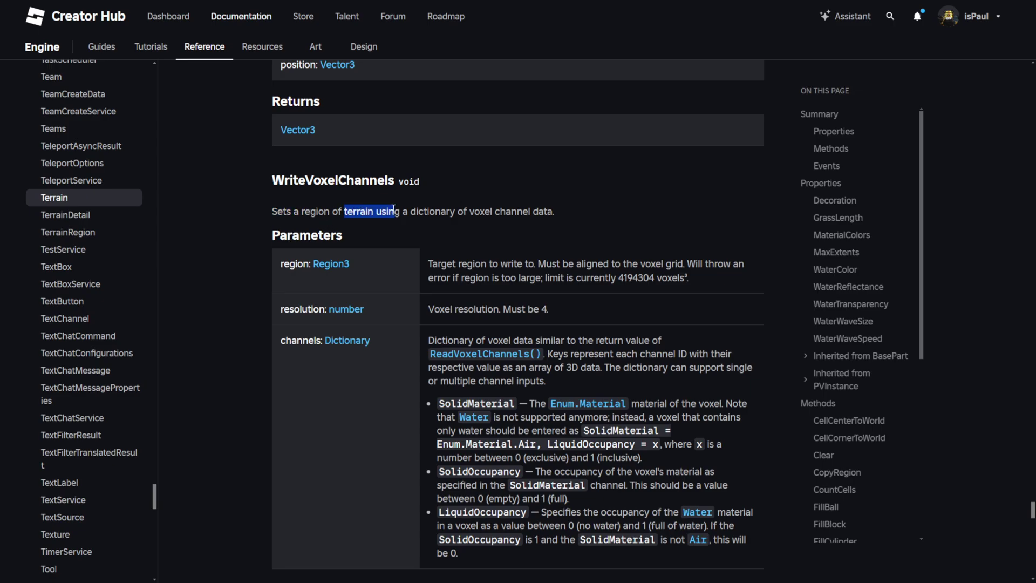
- Examine the WriteVoxelChannels description and its region, resolution and channels parameters in the reference
click(408, 228)
drag(412, 217, 544, 225)
scroll(288, 229, down, 1)
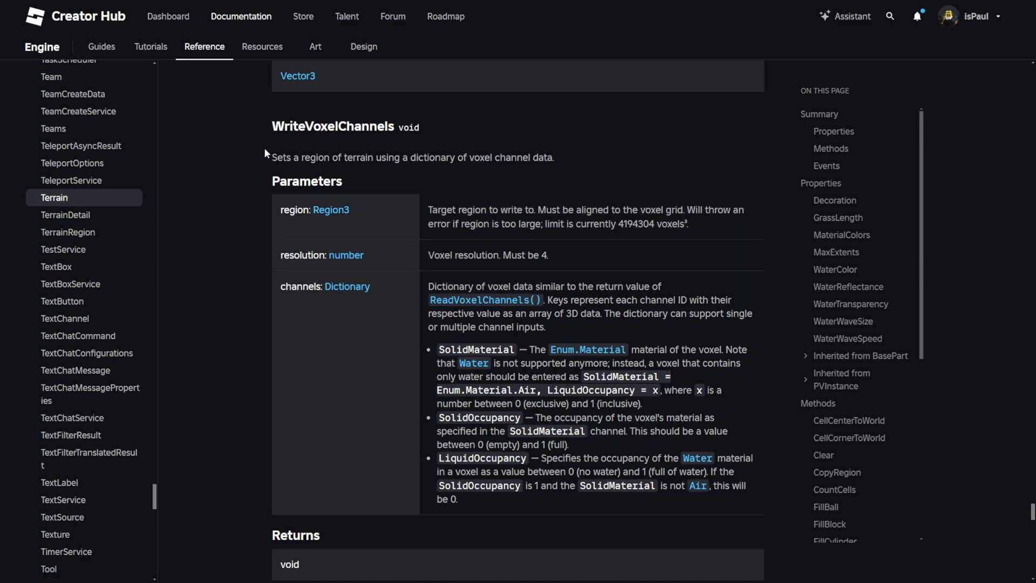
drag(323, 157, 459, 158)
click(479, 183)
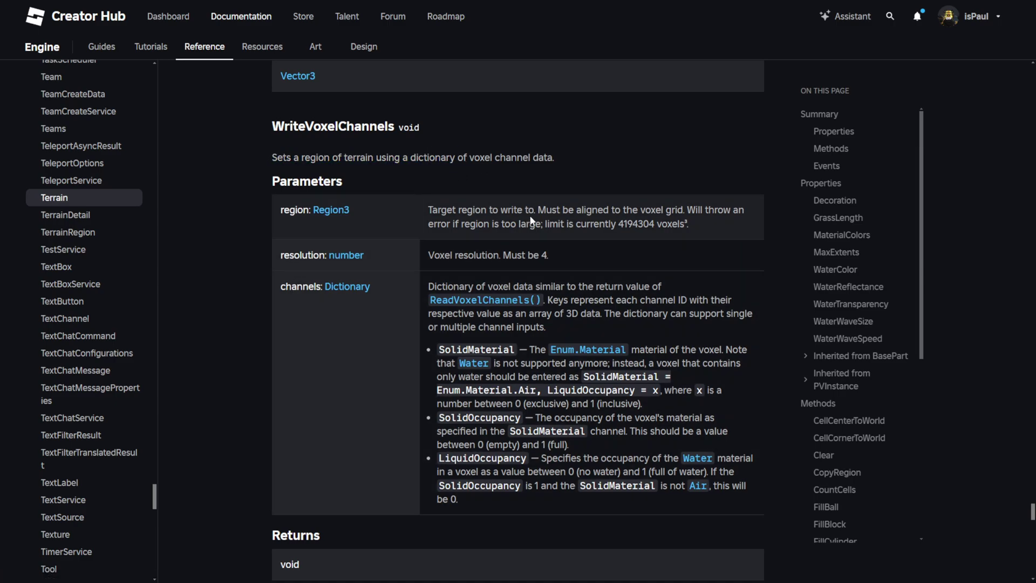
scroll(453, 215, down, 3)
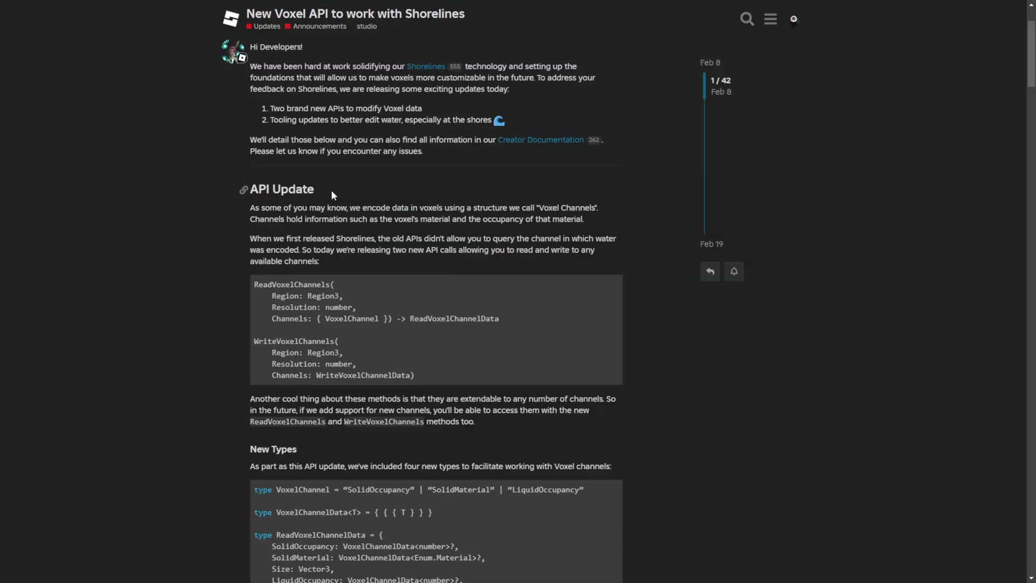
- Read the API Update section of the New Voxel API post on voxel channels and the old APIs' limitation
drag(333, 196, 250, 190)
click(313, 215)
scroll(252, 214, down, 1)
drag(454, 196, 532, 197)
click(539, 197)
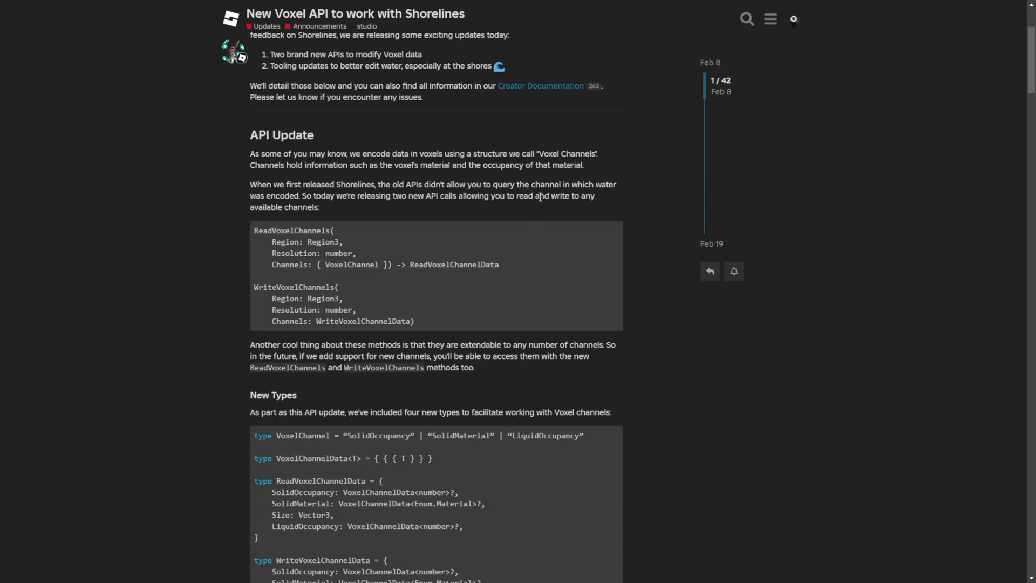
click(342, 208)
drag(337, 214, 275, 185)
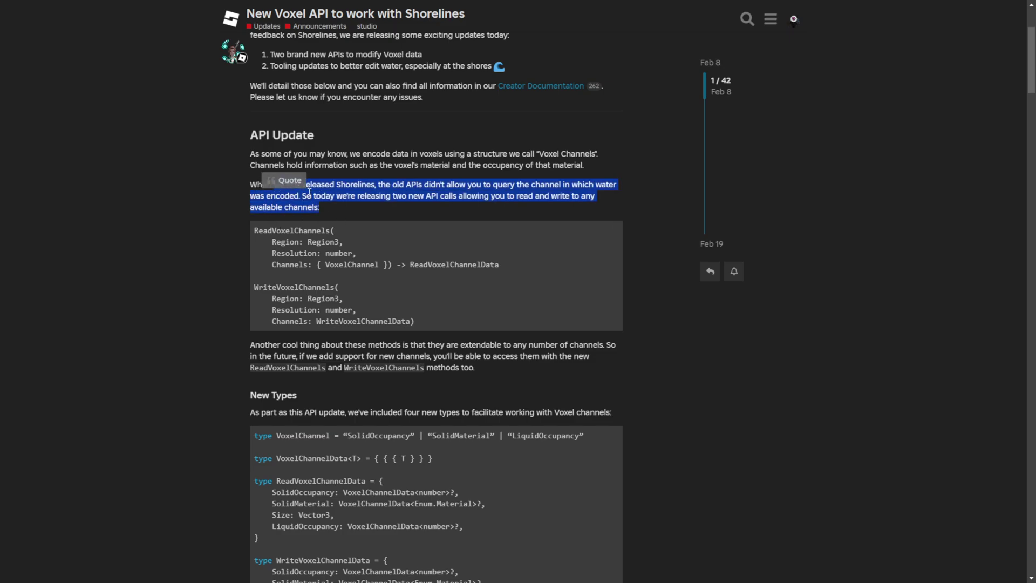
click(333, 170)
- Review the ReadVoxelChannels and WriteVoxelChannels signatures, the new types and the method inputs in the post
scroll(263, 134, down, 2)
drag(315, 125, 255, 126)
drag(294, 179, 253, 181)
click(294, 209)
drag(482, 157, 291, 130)
click(411, 196)
scroll(439, 279, down, 3)
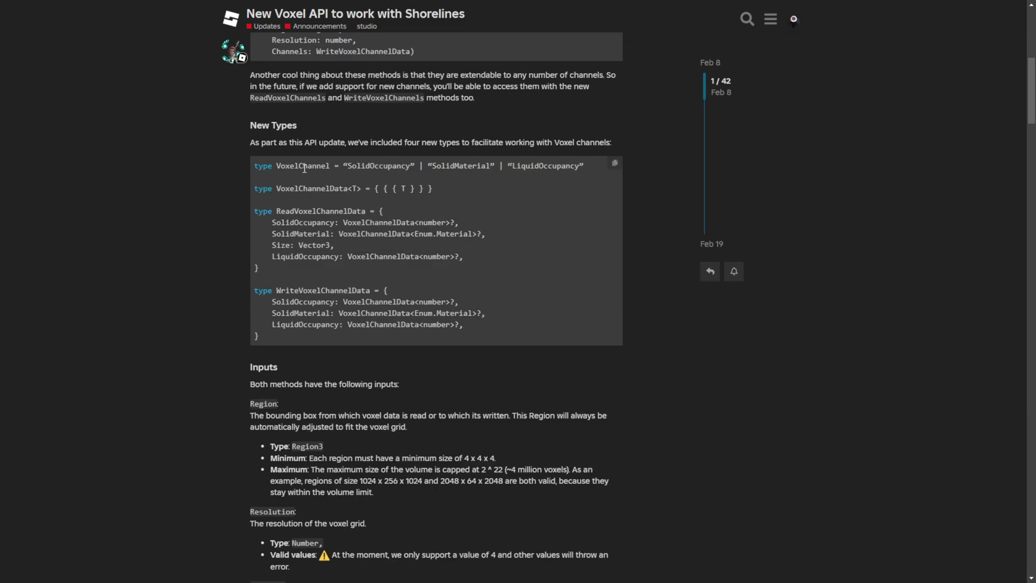
scroll(308, 189, down, 1)
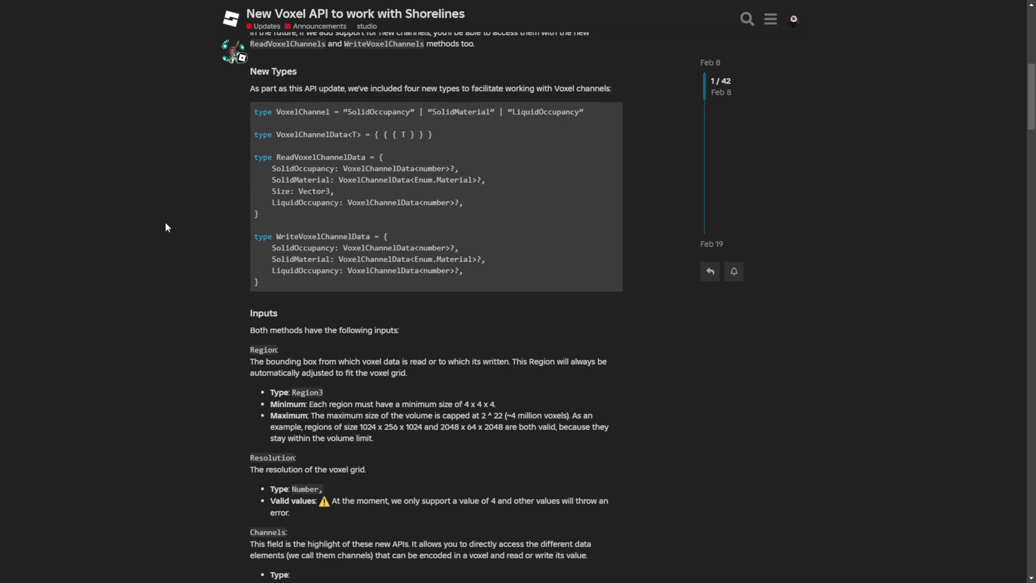
scroll(257, 97, down, 5)
scroll(283, 172, down, 1)
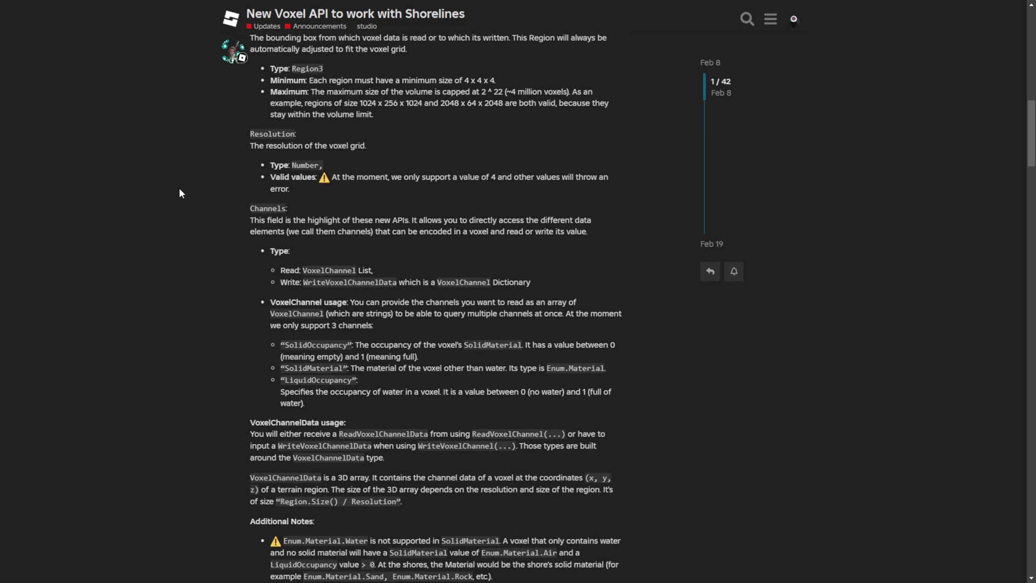
scroll(180, 189, down, 5)
- Read the VoxelChannelData usage section about its read and write types and its 3D array structure
drag(263, 152, 328, 153)
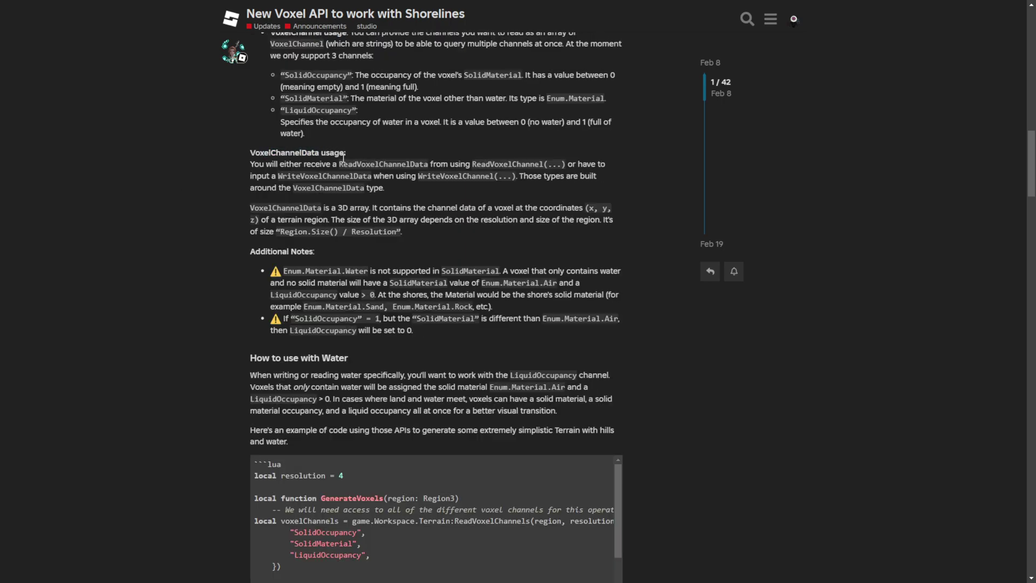
drag(441, 177, 410, 156)
click(431, 178)
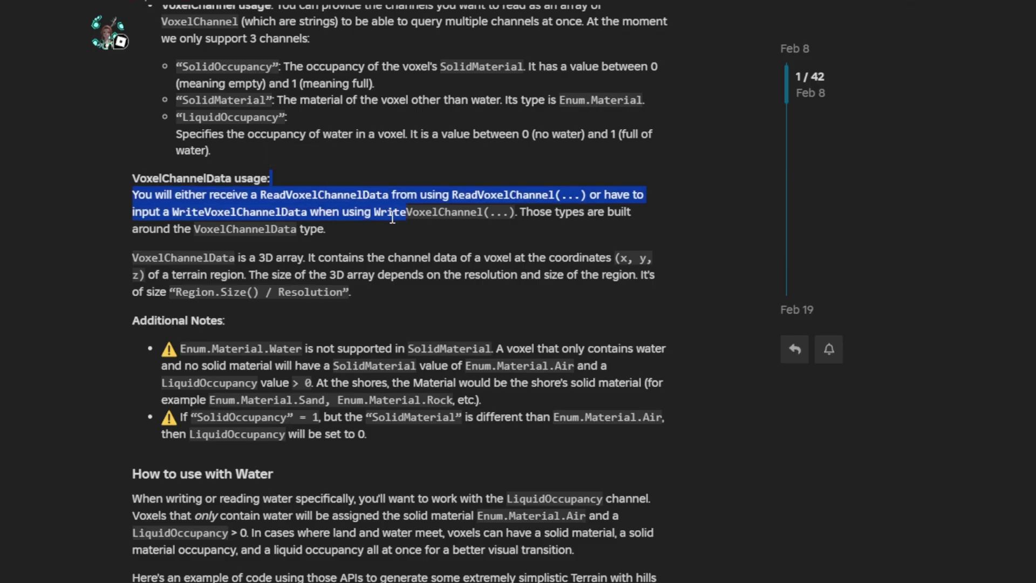
drag(232, 231, 293, 241)
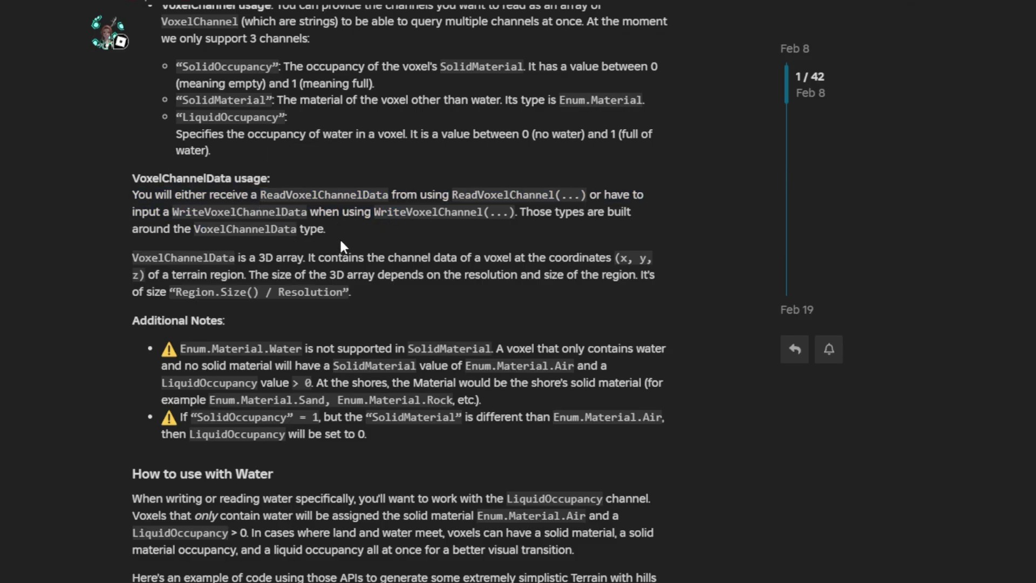
scroll(20, 252, down, 1)
drag(133, 179, 247, 180)
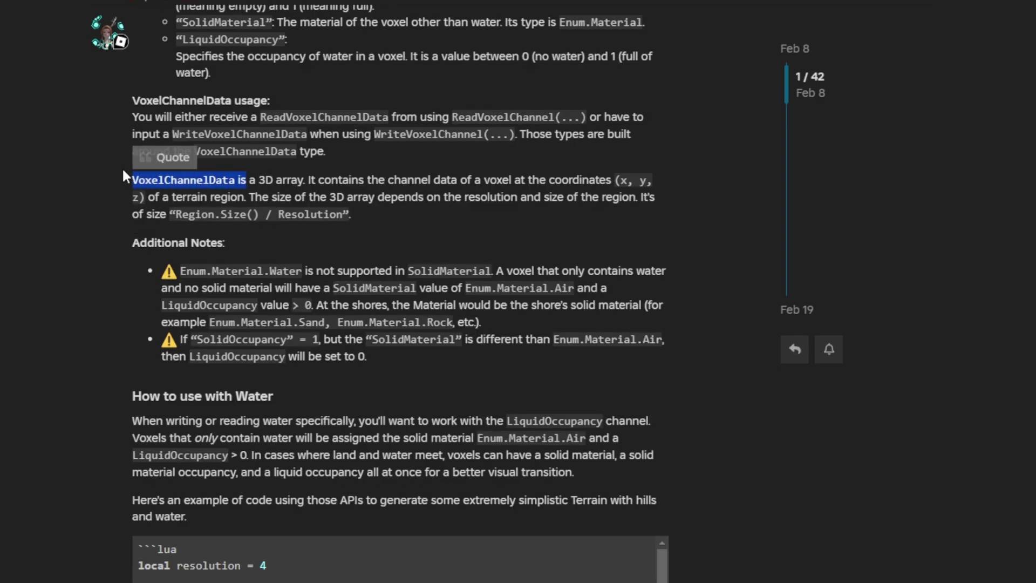
click(251, 167)
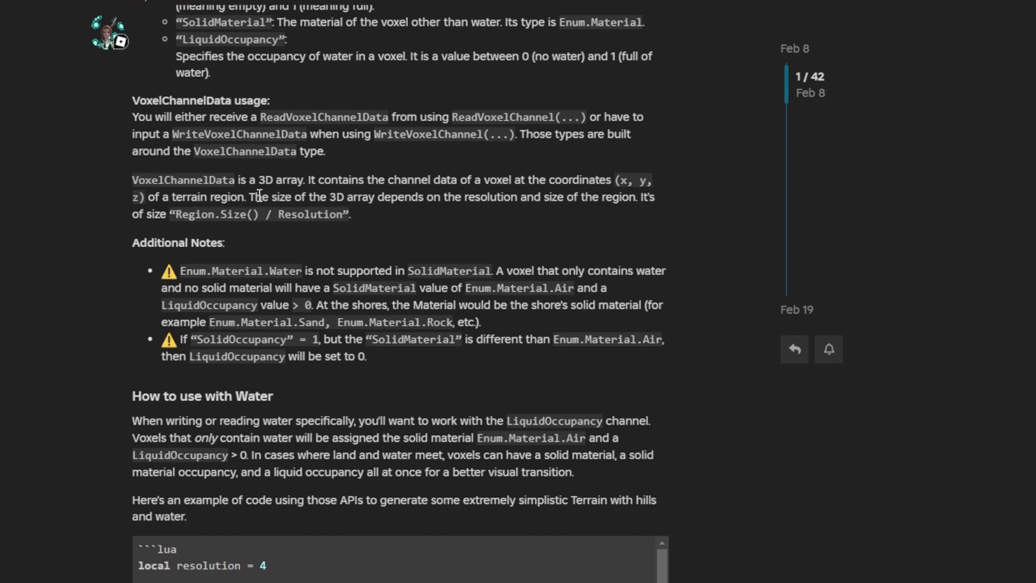
click(240, 194)
- Read the Additional Notes on Enum.Material.Water support and on how SolidOccupancy affects LiquidOccupancy
scroll(253, 162, down, 1)
drag(288, 109, 428, 110)
drag(499, 113, 500, 112)
click(510, 92)
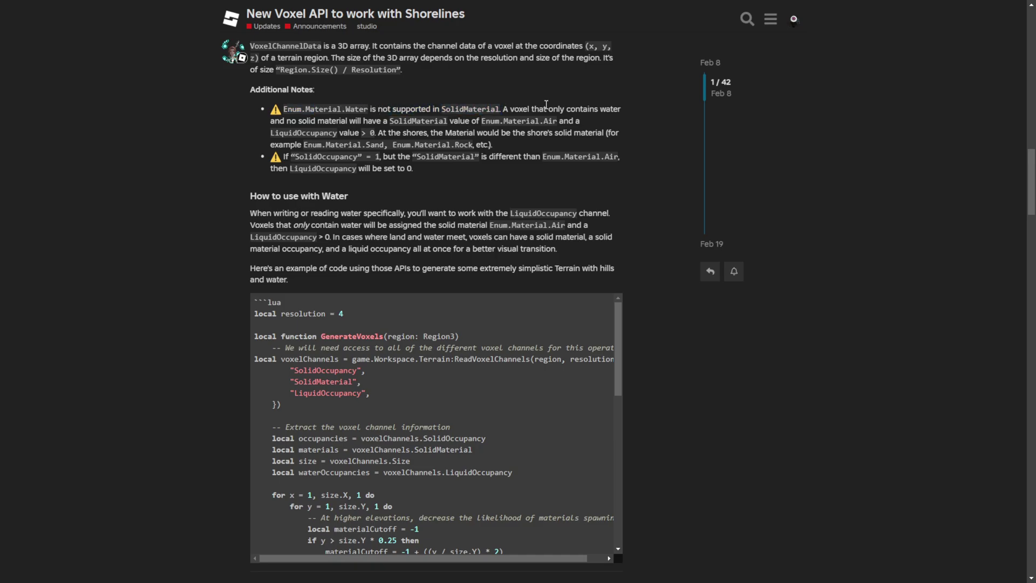
drag(360, 154, 362, 155)
click(406, 167)
drag(459, 161, 630, 161)
click(500, 176)
click(561, 176)
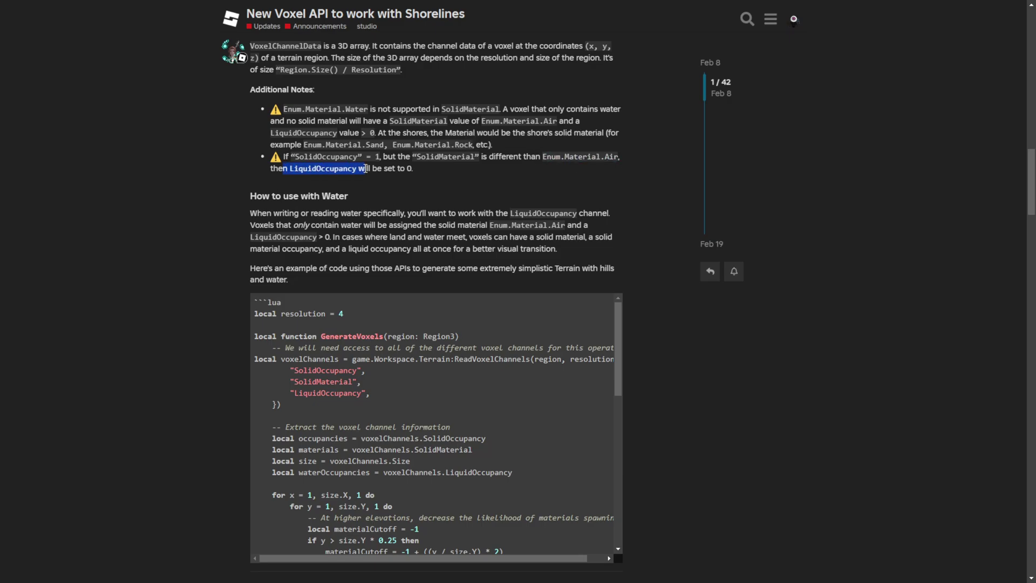
drag(366, 168, 366, 168)
click(393, 180)
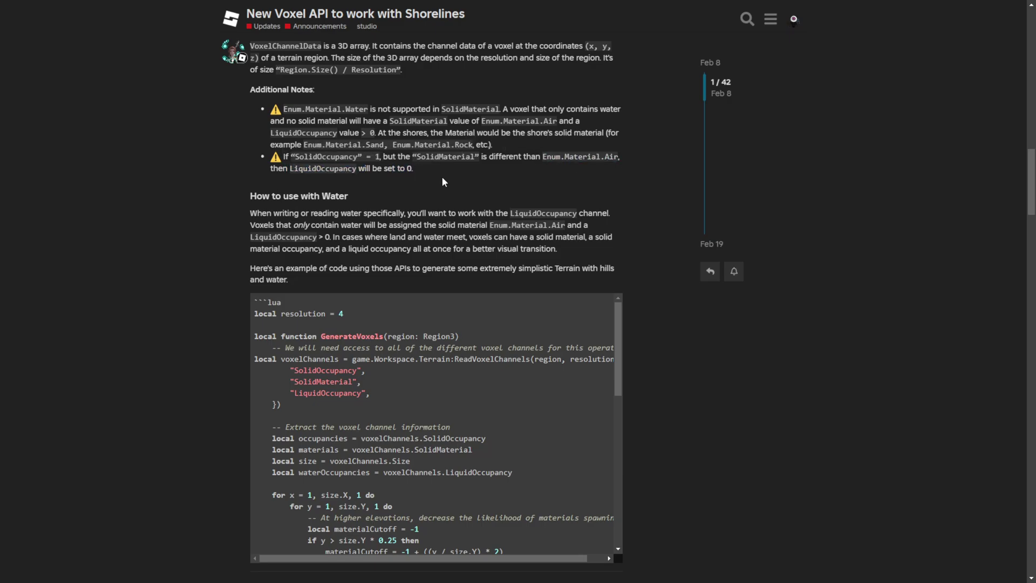
- Examine the "How to use with Water" section and its GenerateVoxels code example from beginning to end
scroll(113, 207, down, 1)
scroll(415, 319, down, 8)
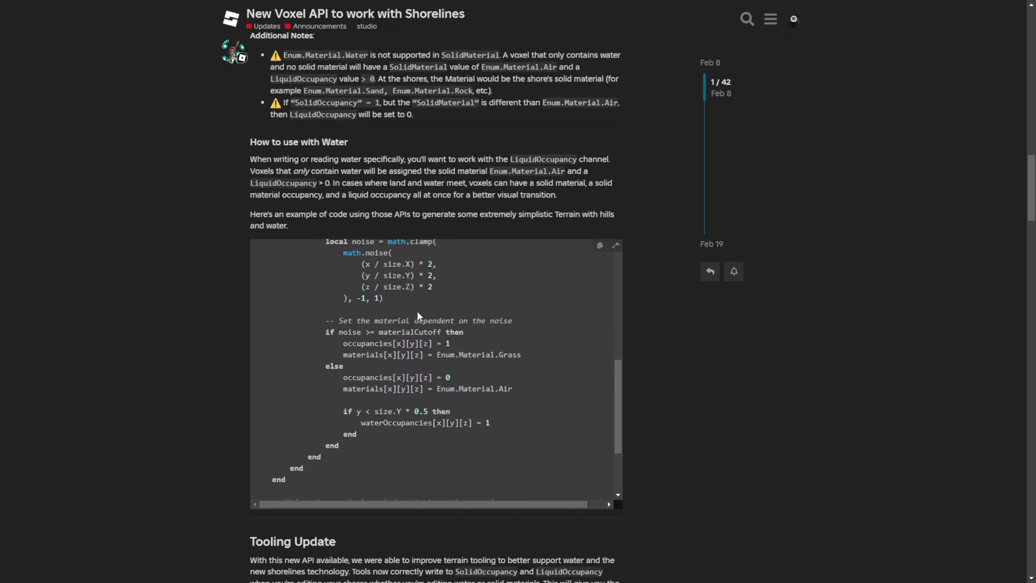
scroll(284, 327, up, 6)
scroll(284, 327, down, 9)
scroll(438, 287, up, 8)
scroll(164, 270, up, 2)
scroll(367, 286, up, 3)
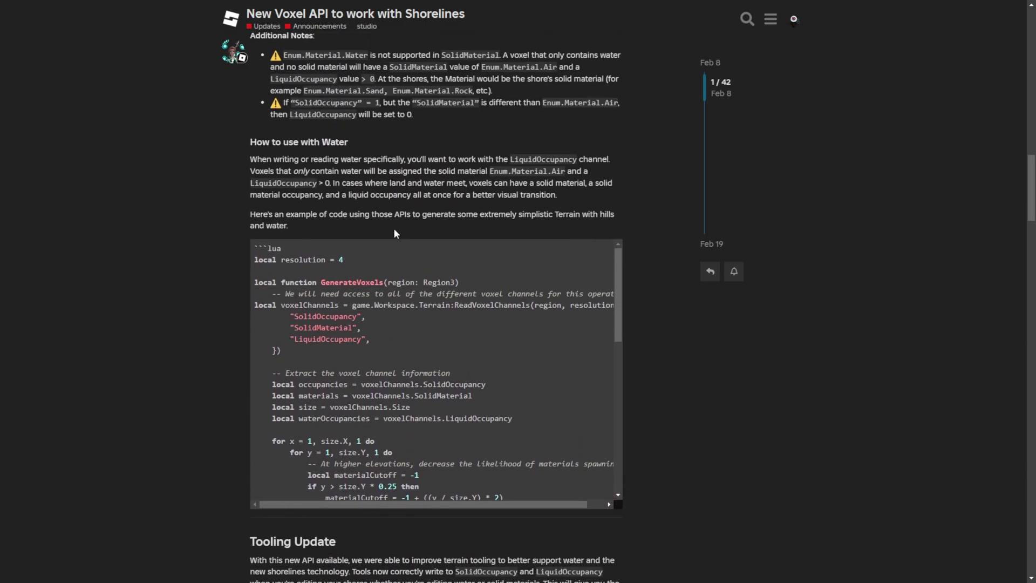
click(426, 215)
click(513, 231)
- In Roblox Studio, review the GenerateVoxels script in ServerScriptService, close it, and start a Run simulation of the place
scroll(193, 255, down, 5)
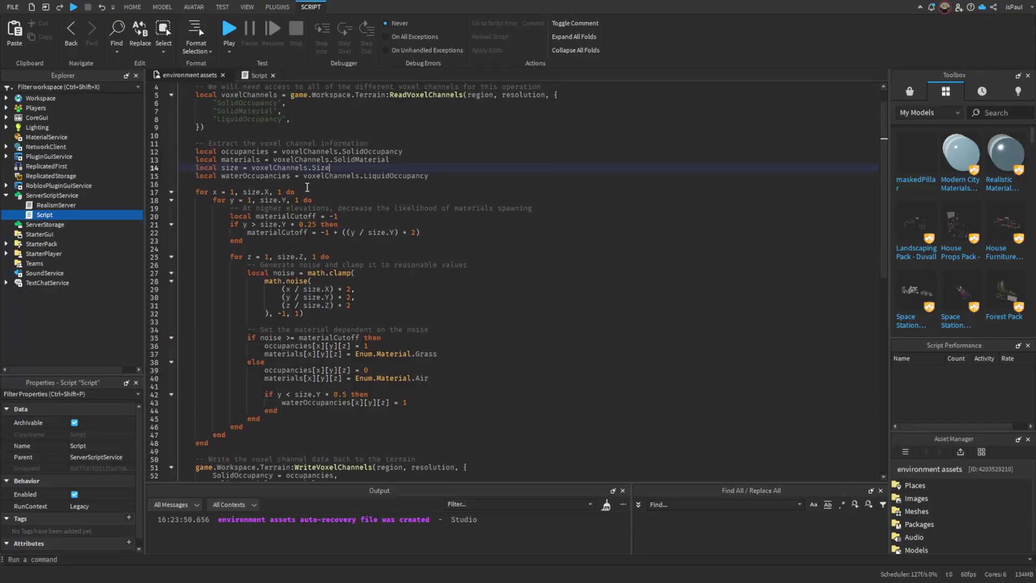
scroll(308, 187, up, 1)
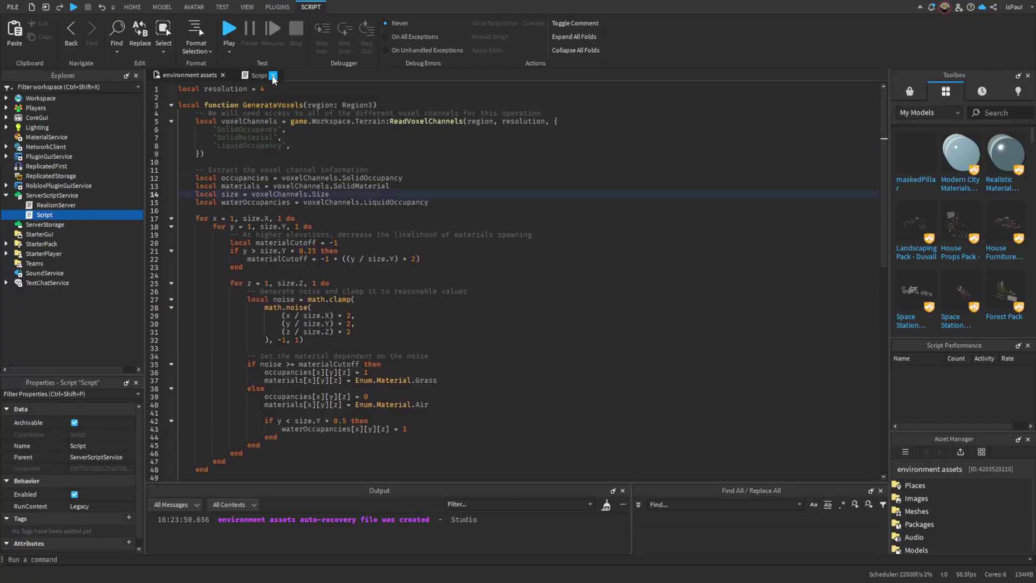
click(272, 76)
click(462, 50)
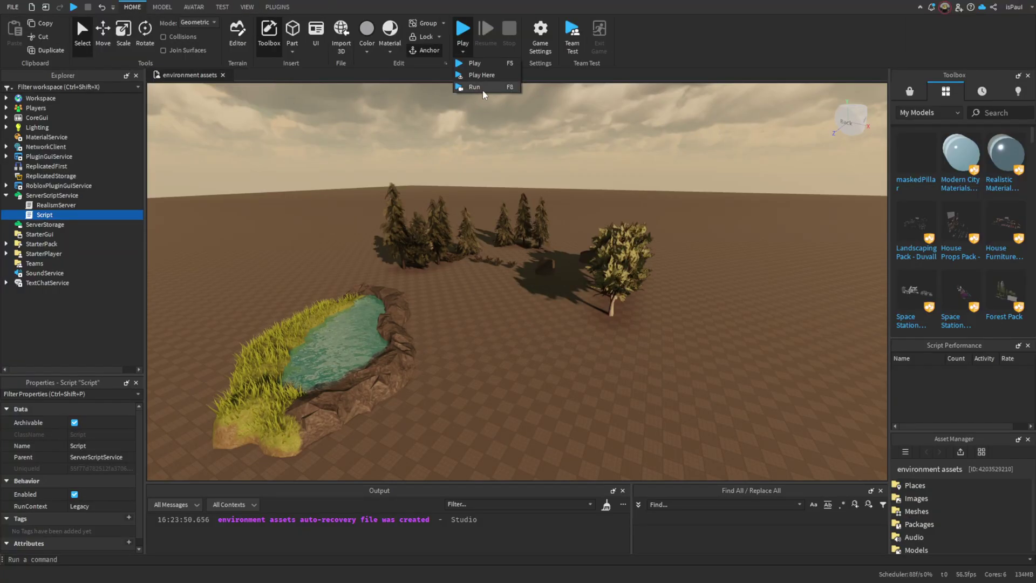
click(476, 88)
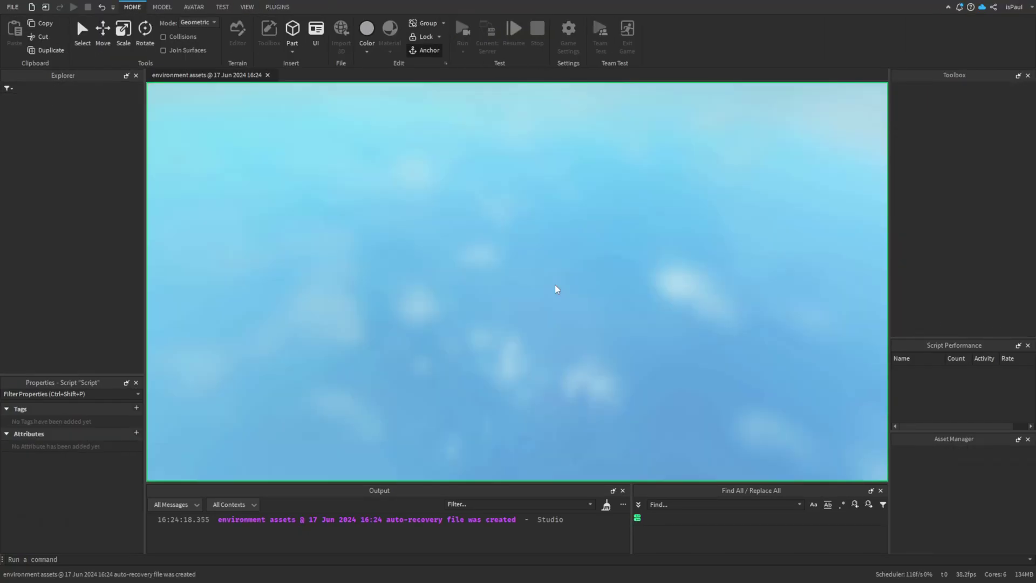
- Survey the terrain in the running simulation and expand Workspace to list its contents
right_drag(514, 312, 546, 303)
key(w)
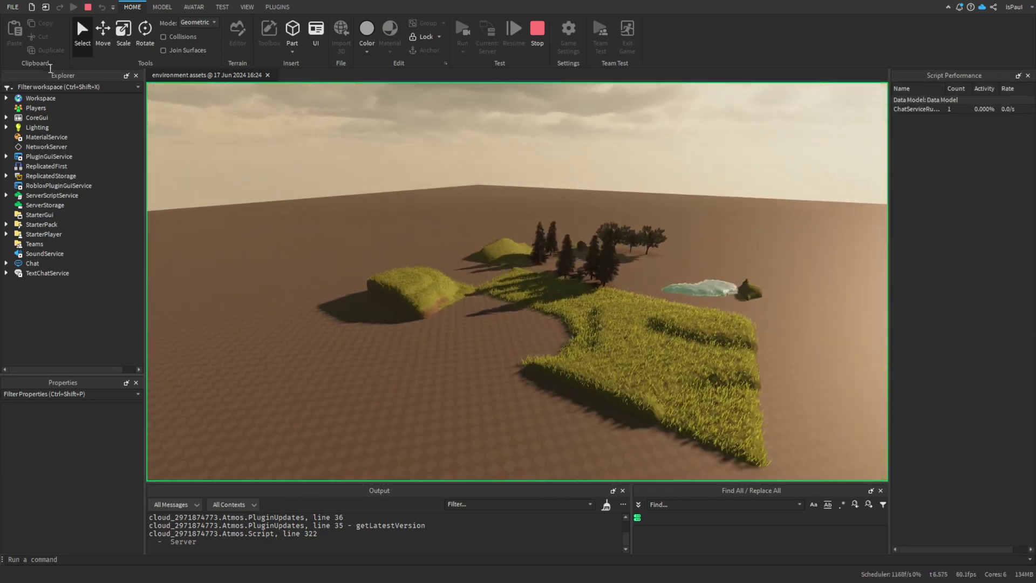
click(6, 98)
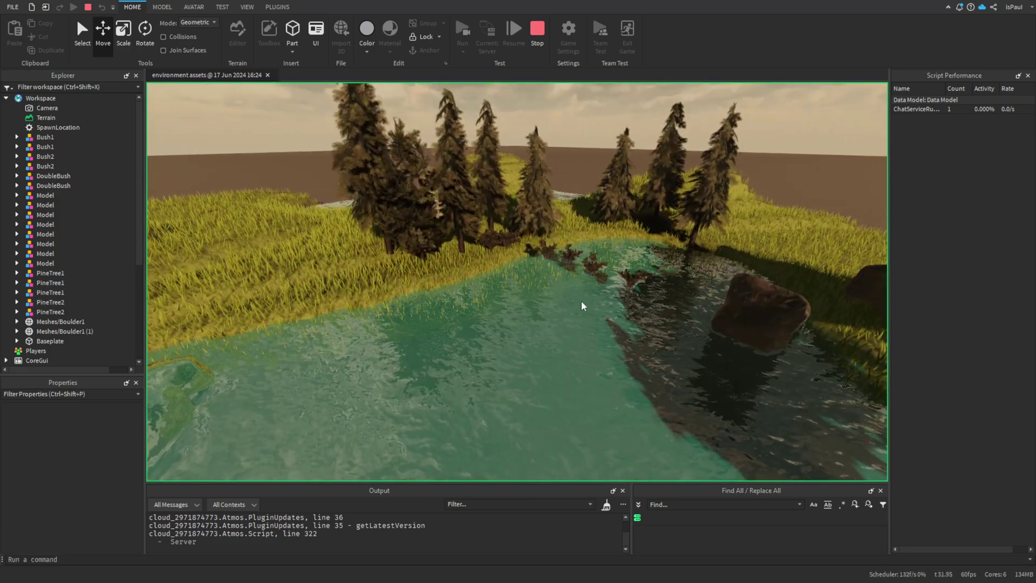
- Examine the pond's water surface and shoreline around the grass, pine trees and boulders in the running simulation
drag(458, 253, 298, 274)
click(458, 245)
drag(689, 297, 561, 245)
mouse_move(724, 278)
mouse_down()
mouse_move(662, 291)
mouse_move(726, 274)
mouse_up()
click(691, 380)
scroll(674, 318, up, 5)
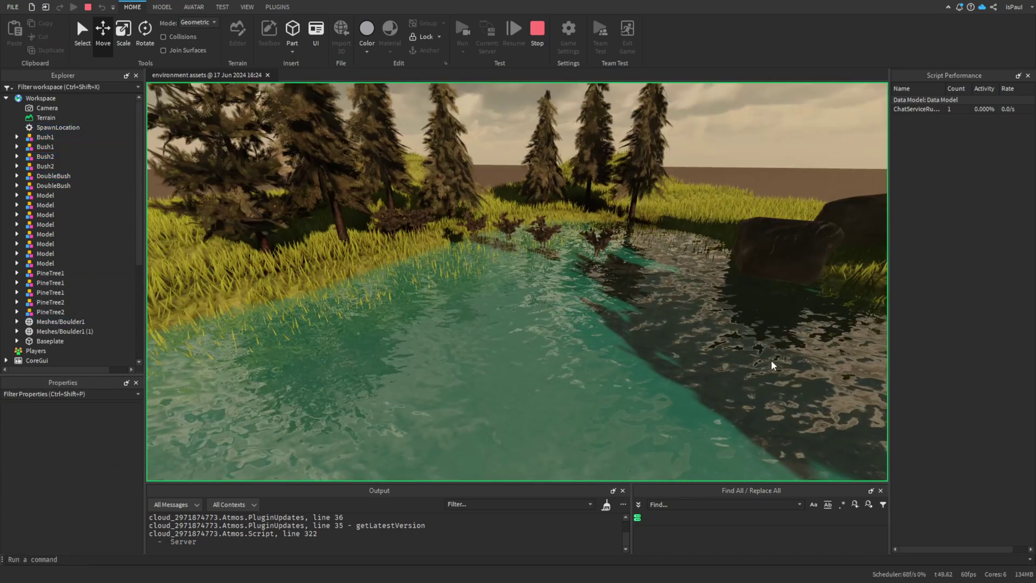
right_drag(490, 282, 587, 332)
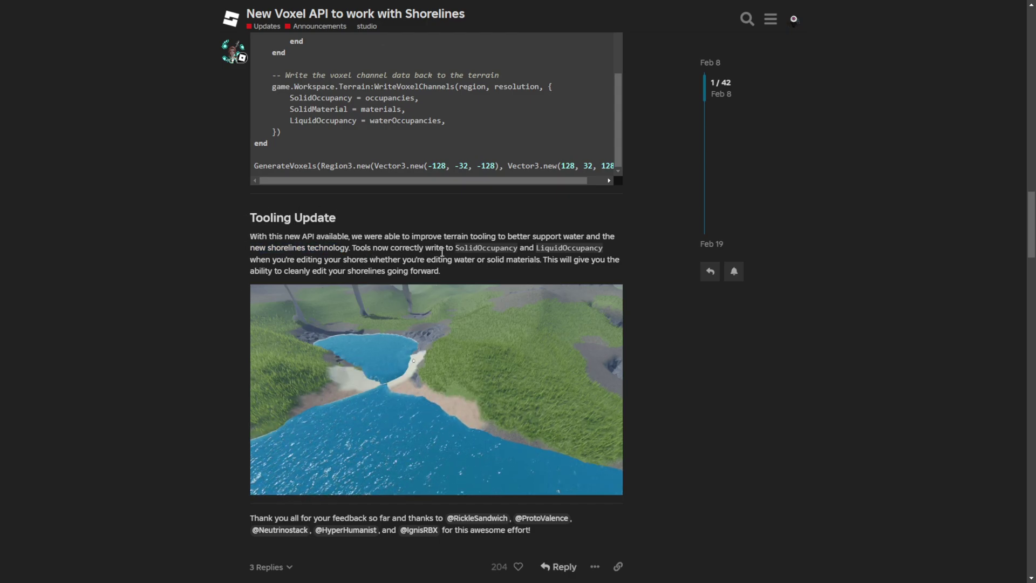
- In the browser, read the Tooling Update section on how terrain tools write SolidOccupancy and LiquidOccupancy for cleaner shoreline editing
drag(468, 249, 612, 254)
drag(280, 260, 492, 260)
click(468, 262)
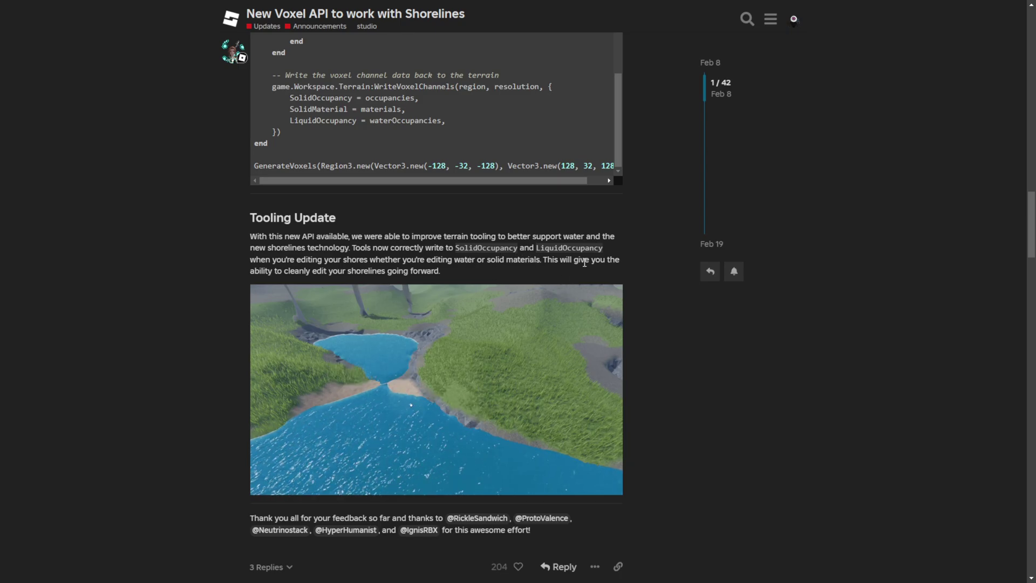
drag(545, 253, 658, 254)
click(614, 268)
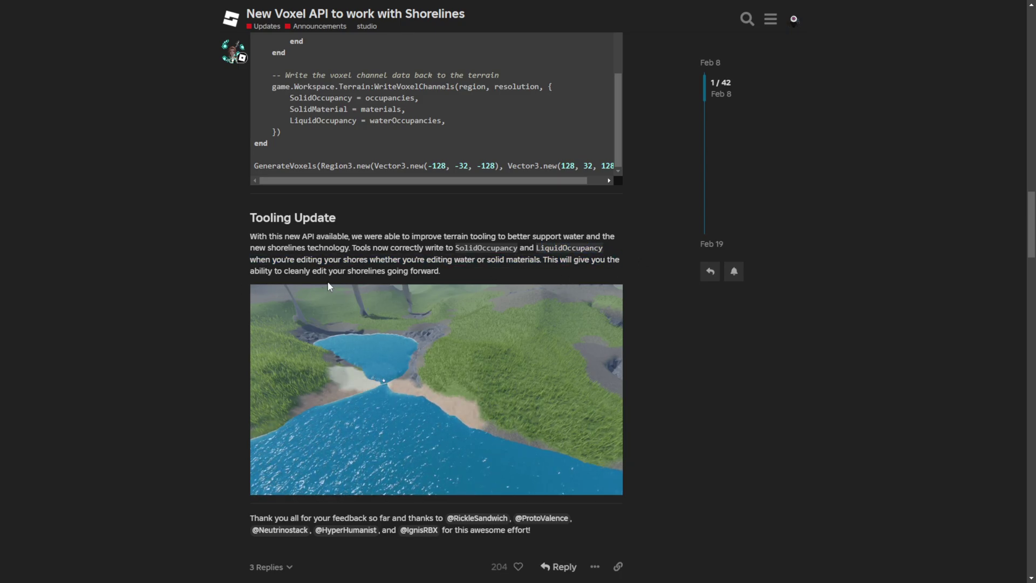
drag(441, 271, 346, 272)
click(144, 307)
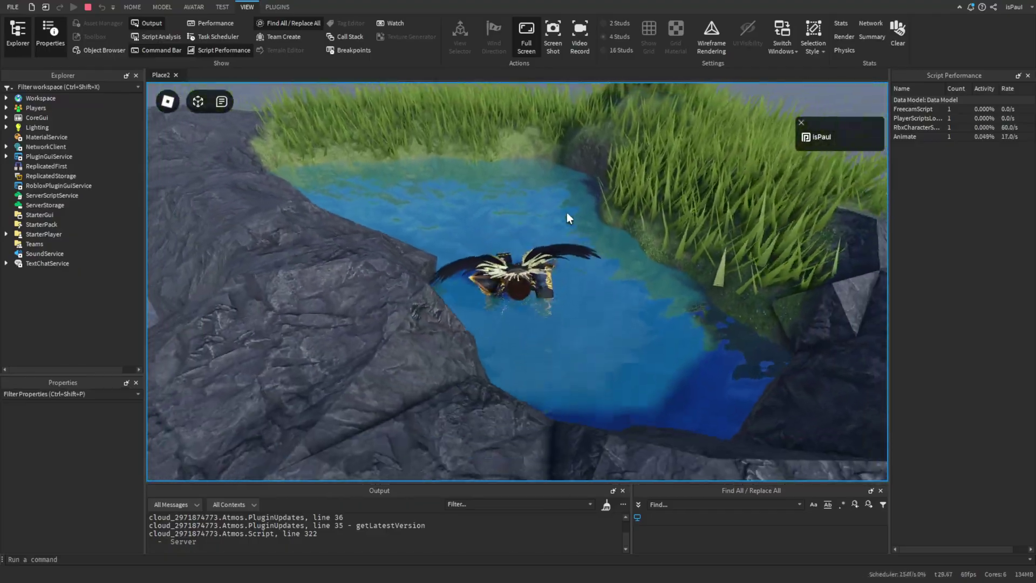
- In Roblox Studio, inspect the water between the rocks and grassy bank around the swimming avatar in the Place2 playtest
mouse_move(567, 212)
right_down()
mouse_move(593, 199)
mouse_move(575, 209)
right_up()
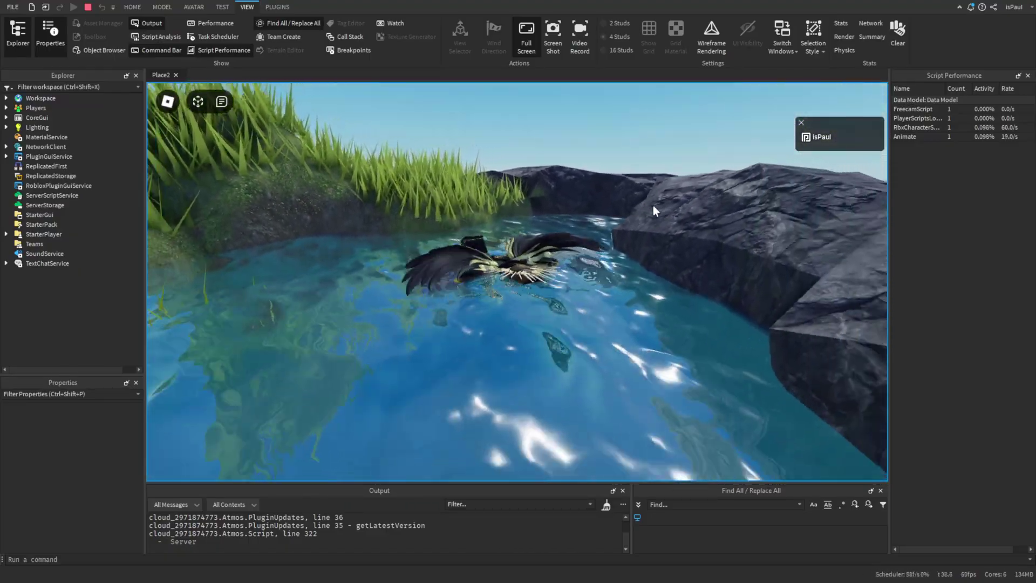